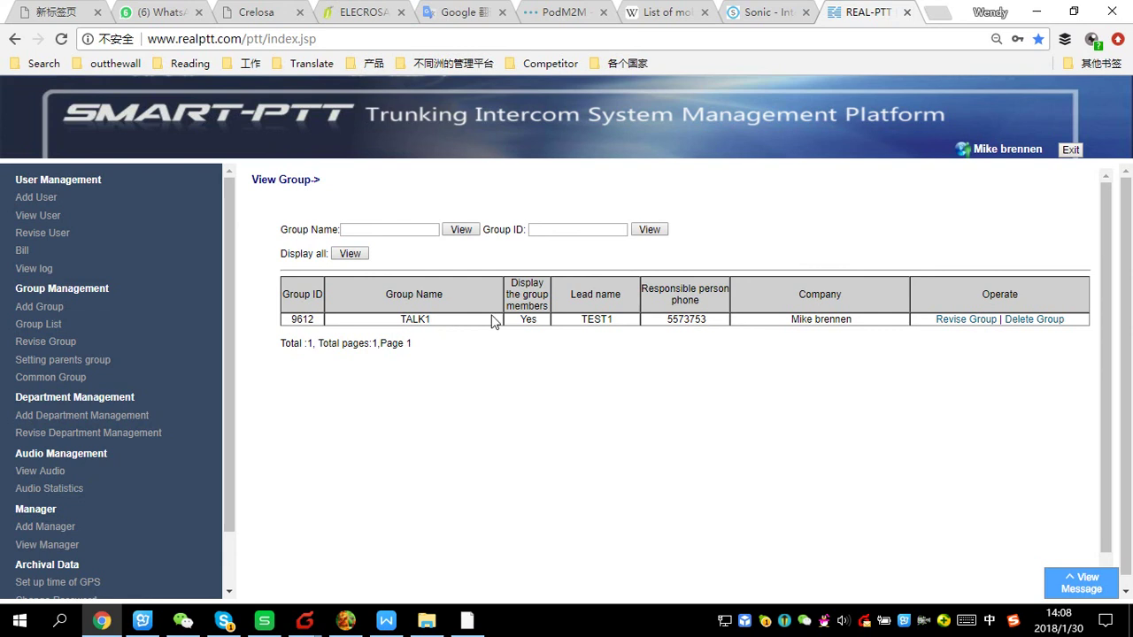
Open the Add Group form from Group Management in the sidebar
click(40, 308)
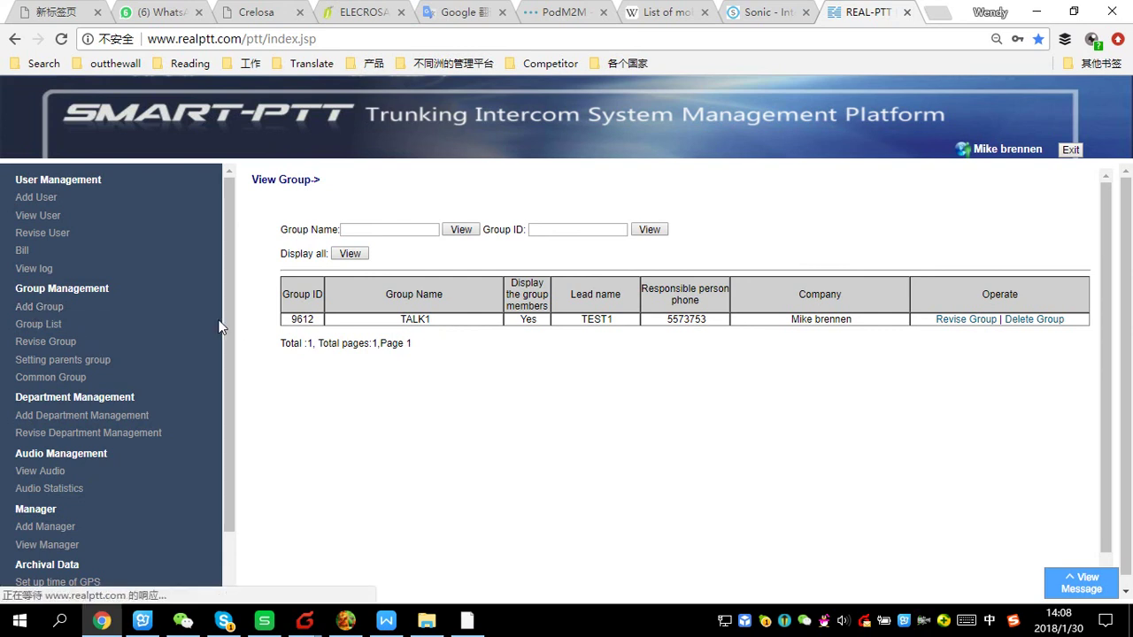
Create a group named TALK2, which receives group ID 9615
click(442, 257)
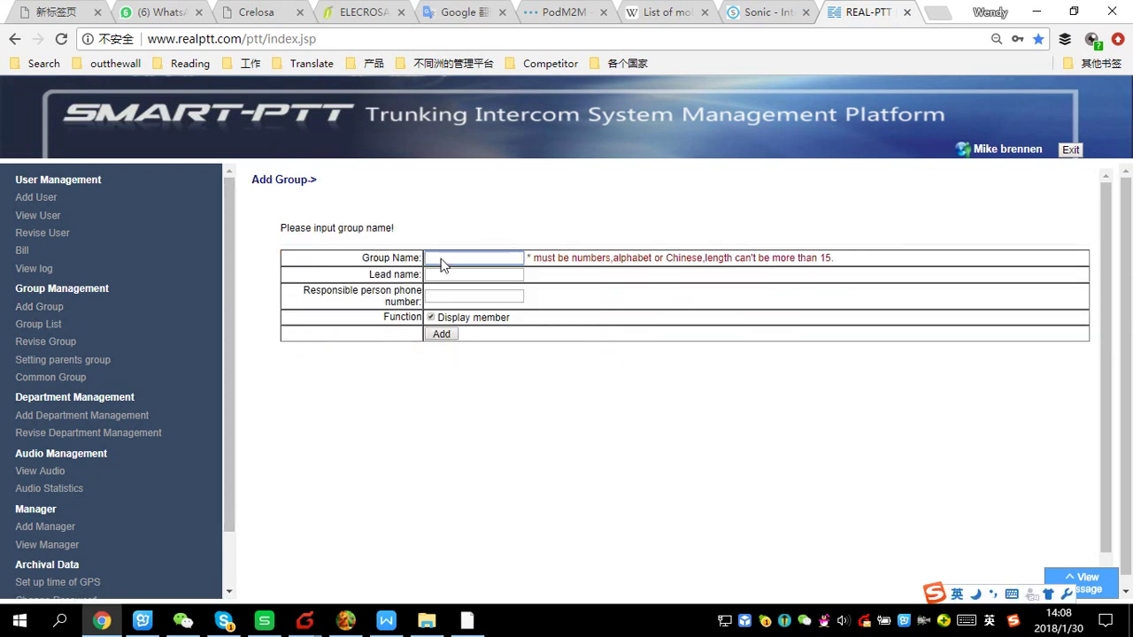
text(Tal)
click(441, 334)
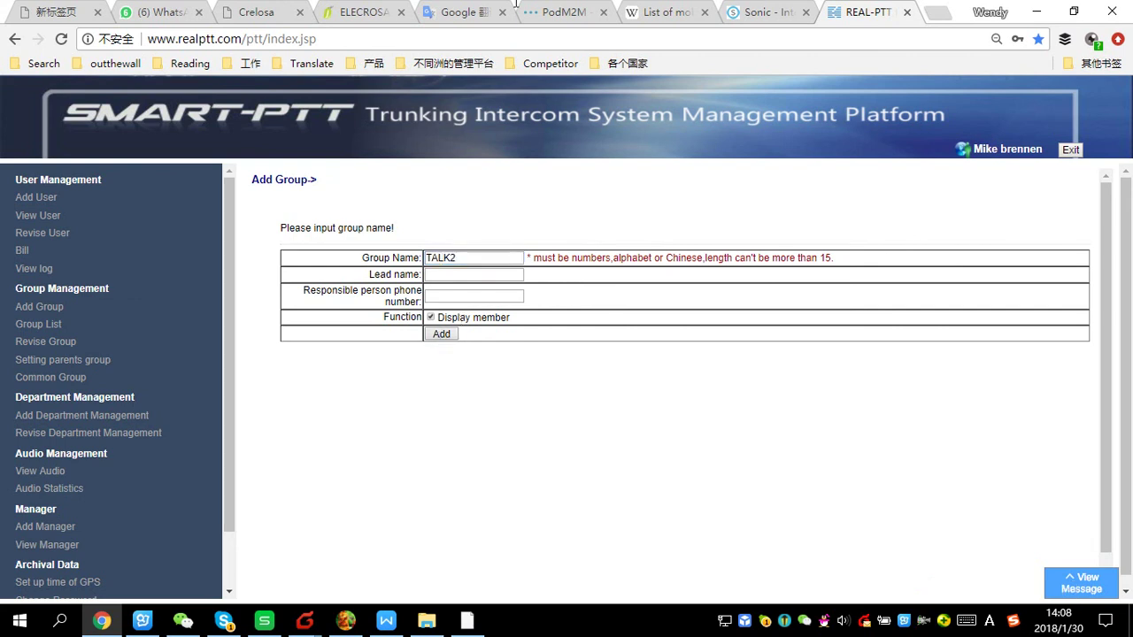
click(34, 325)
List all groups, then display all users and open bre1's account for editing
click(350, 253)
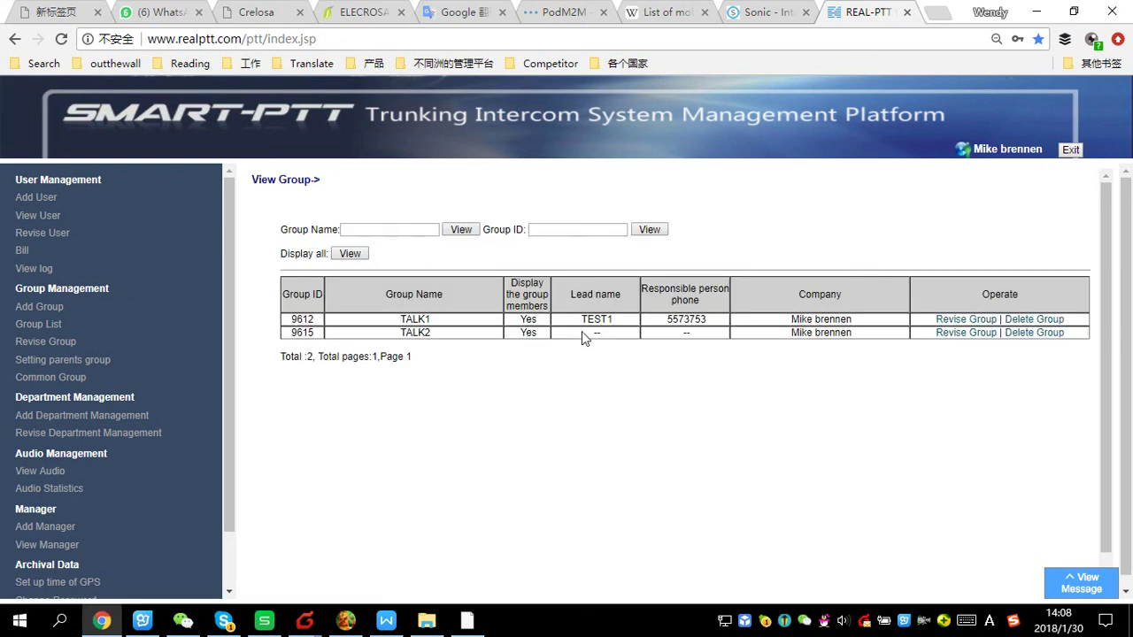
click(39, 215)
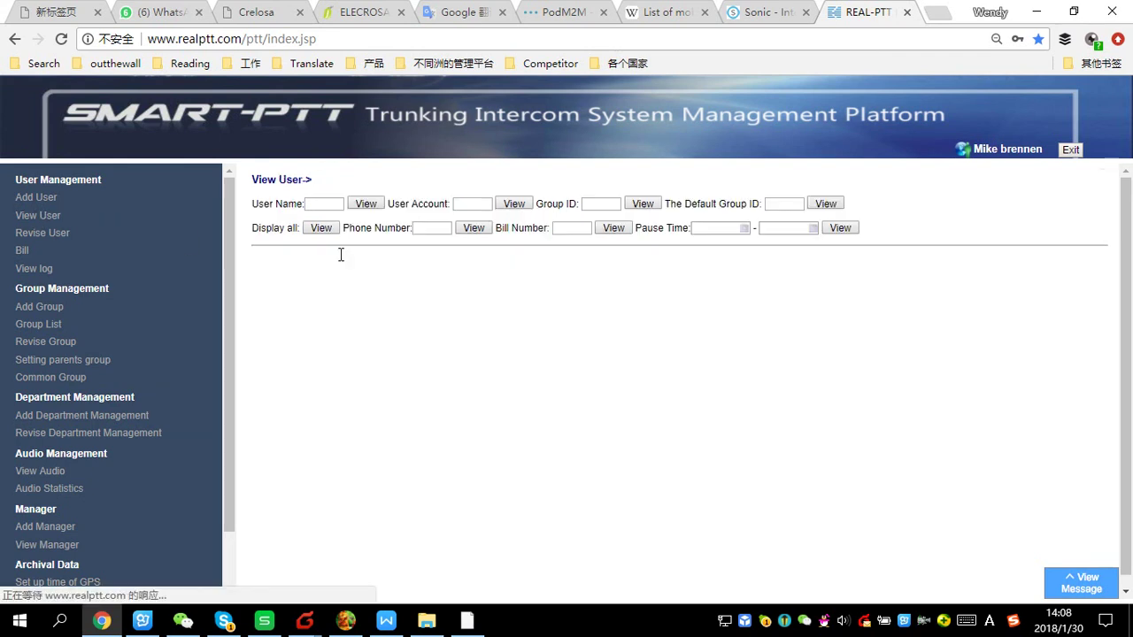
click(321, 228)
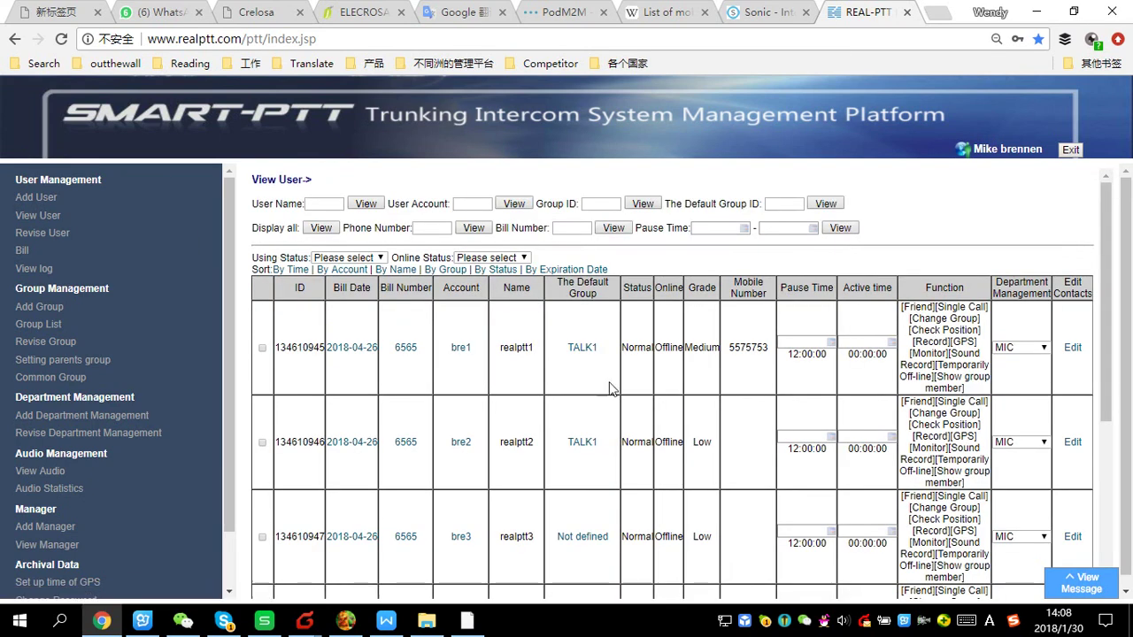
scroll(480, 366, down, 1)
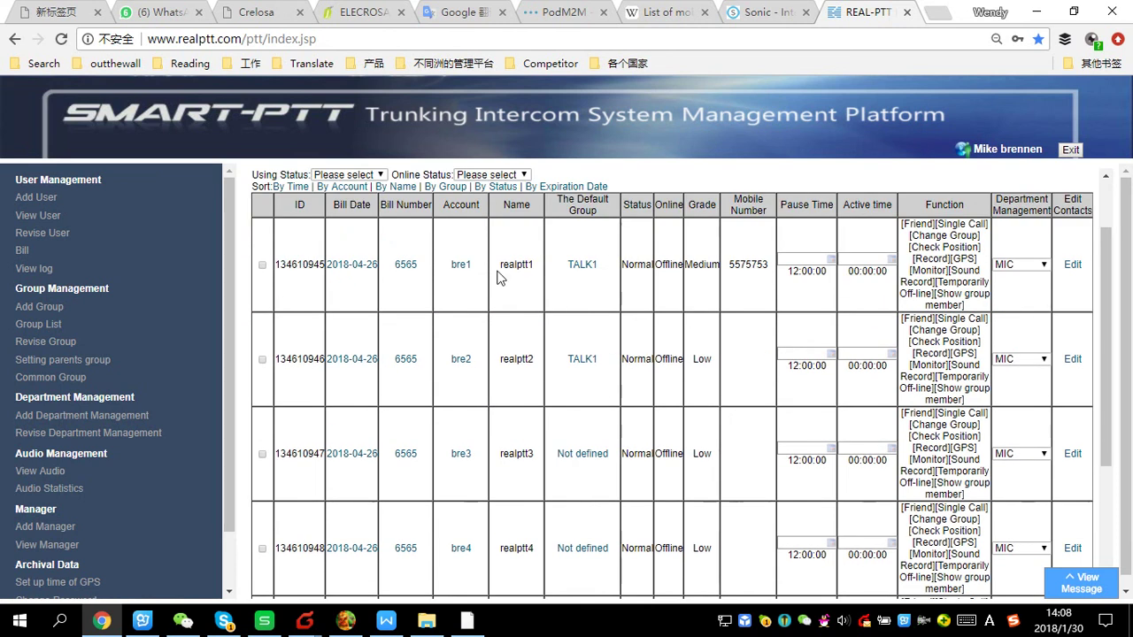
click(461, 266)
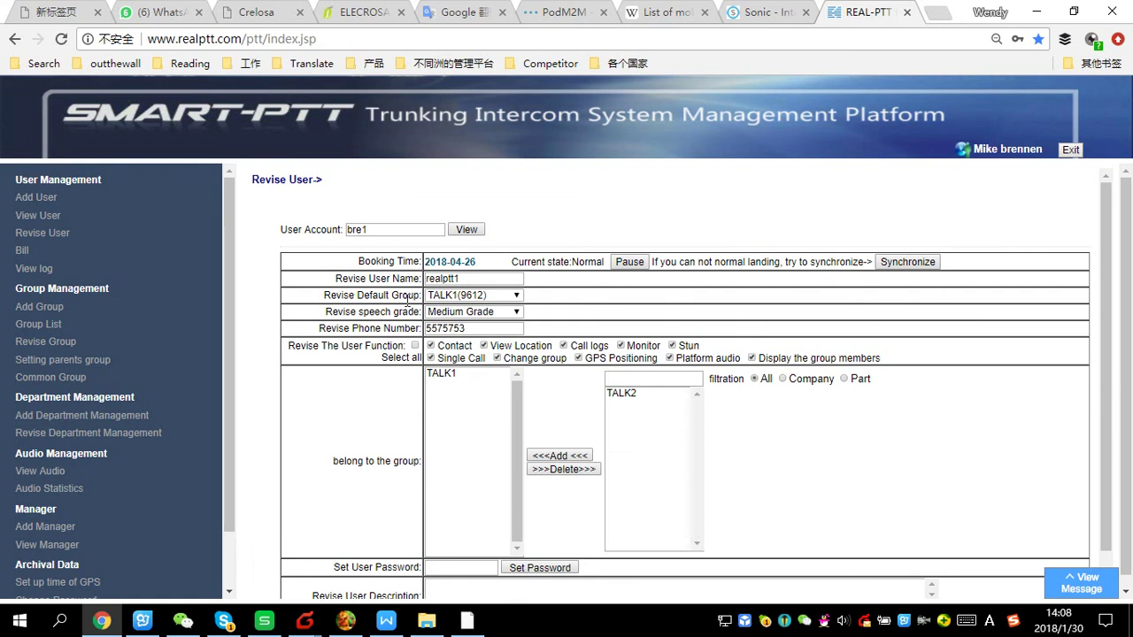
Save accounts bre1 and bre2 with TALK1 kept as their default group
scroll(514, 404, down, 2)
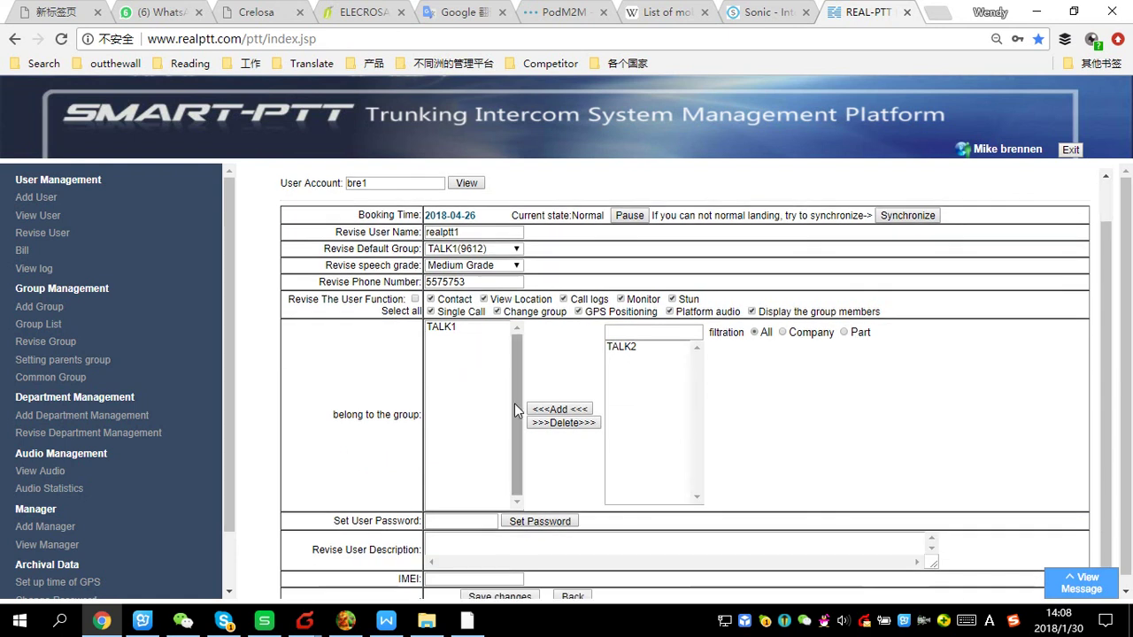
click(499, 586)
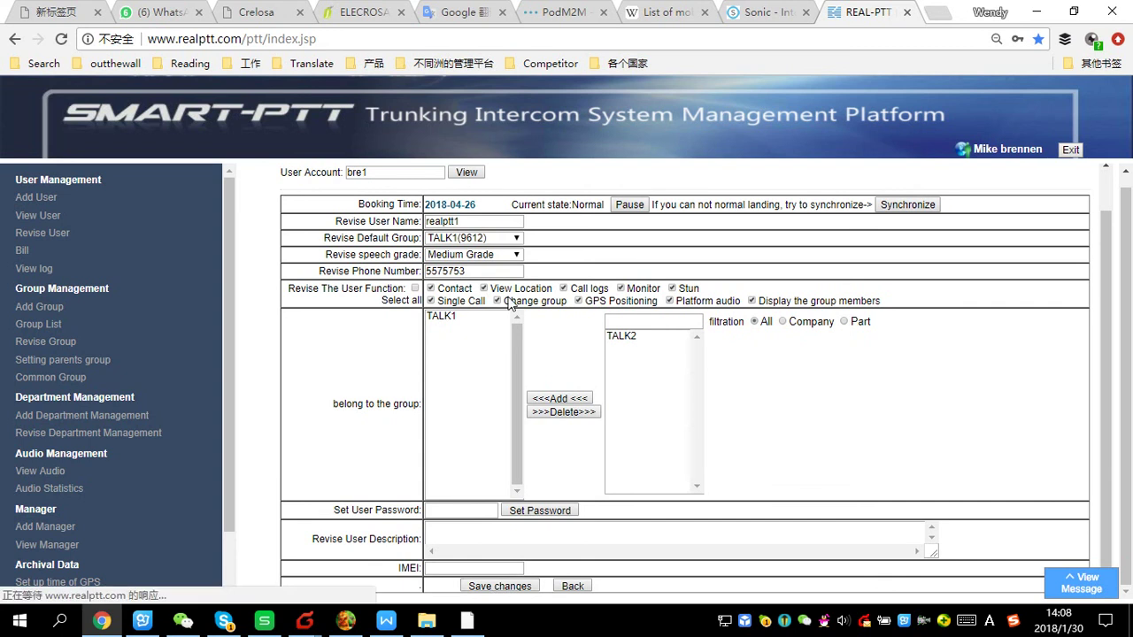
click(392, 232)
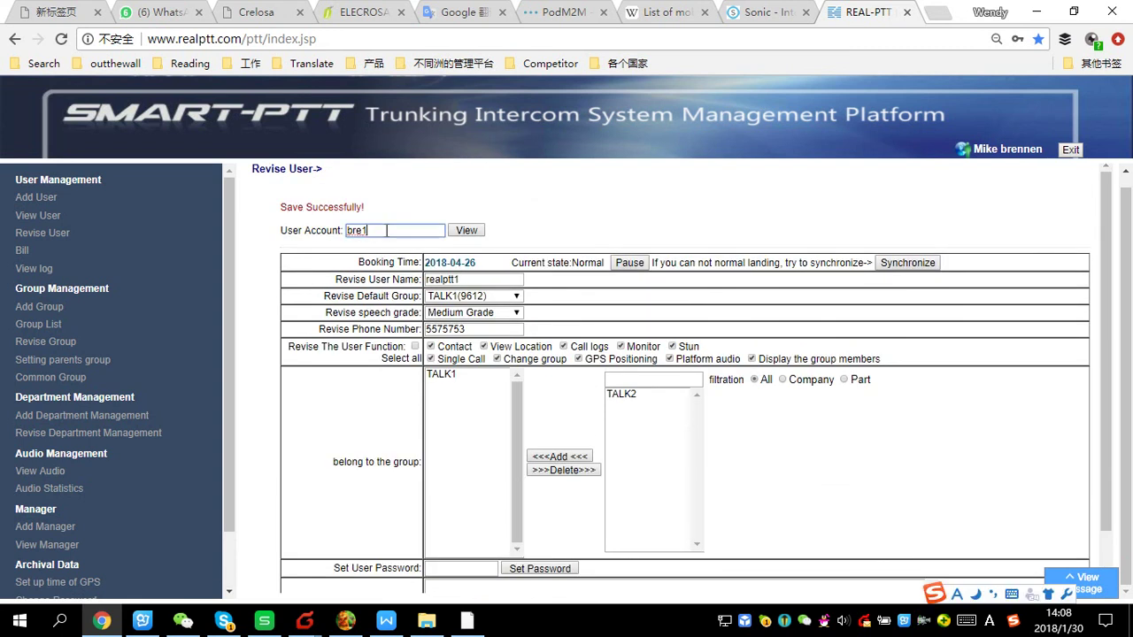
click(469, 231)
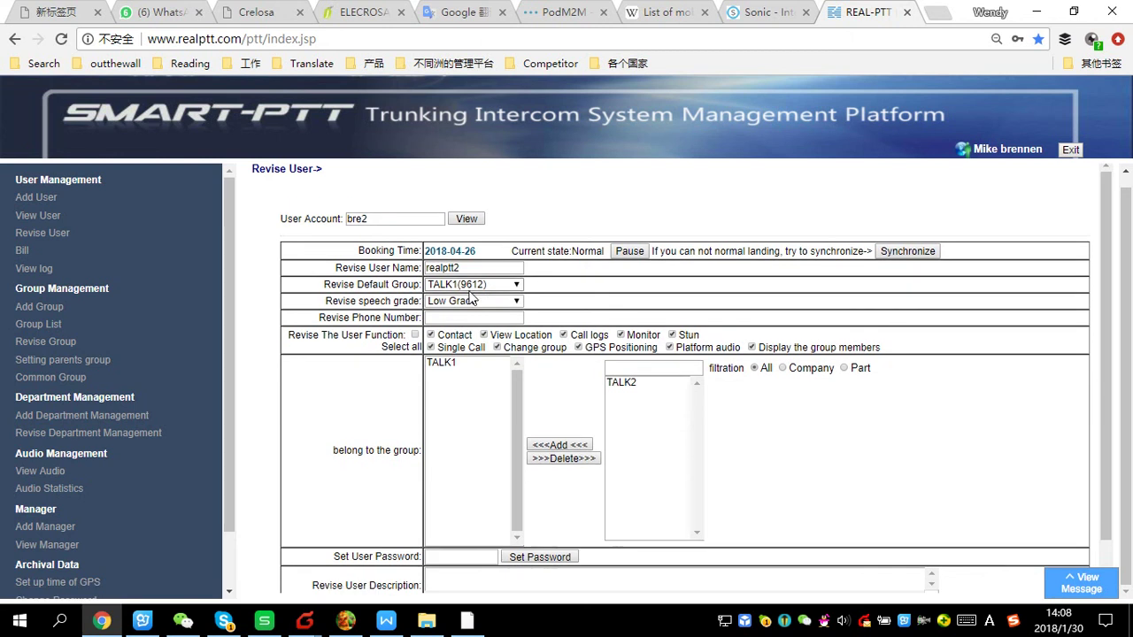
scroll(542, 478, down, 1)
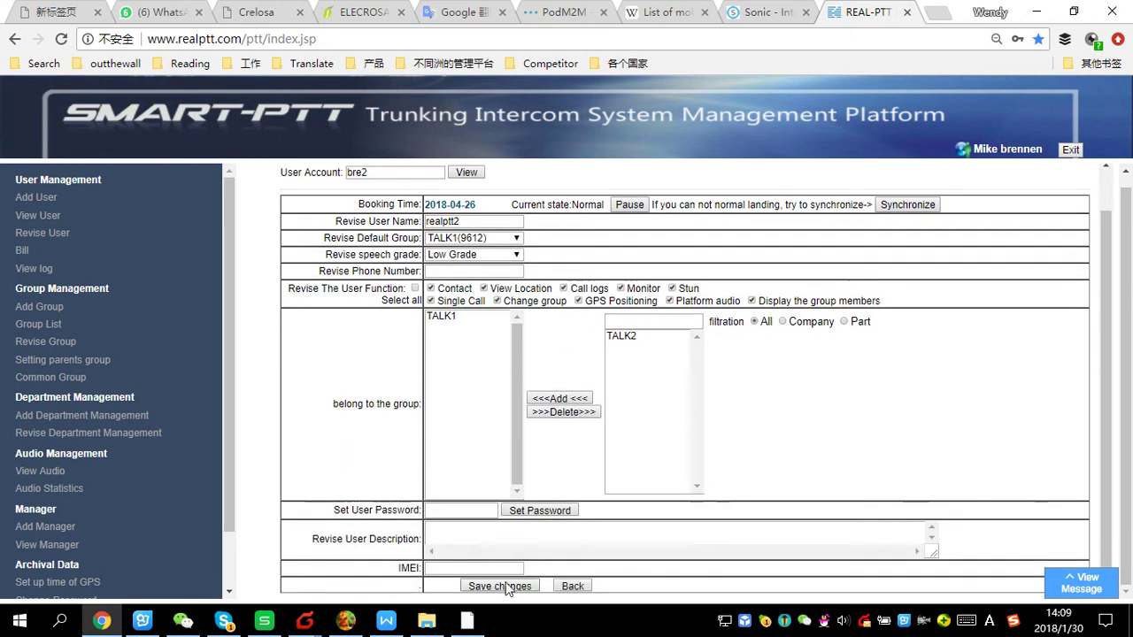
click(500, 586)
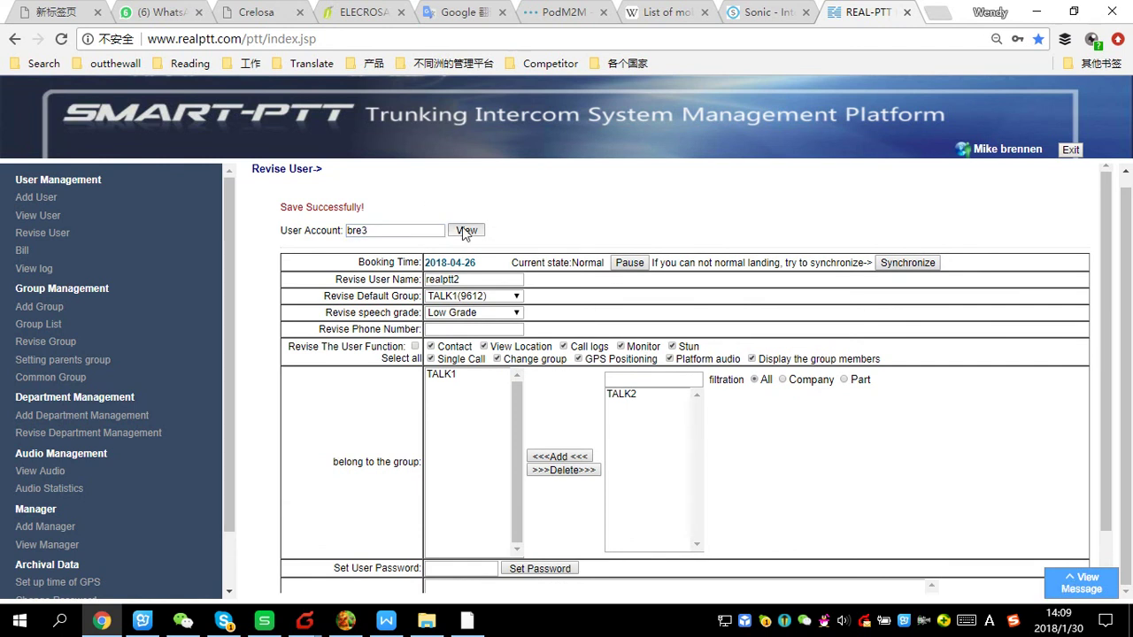
Add bre3 to group TALK1 and make TALK1 its default group
click(464, 231)
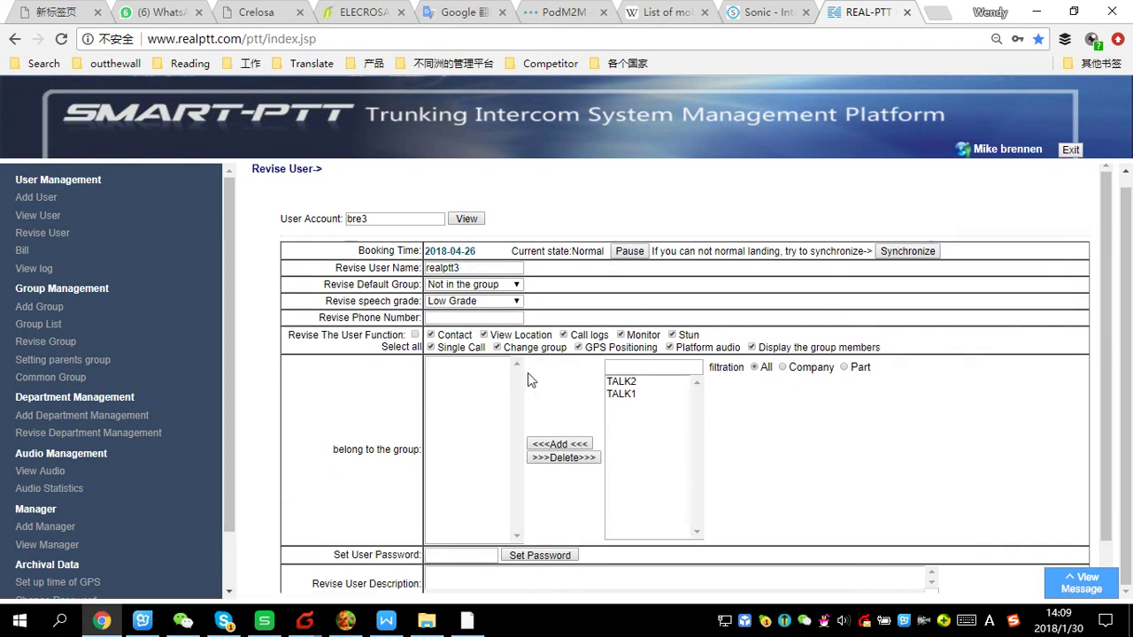
click(620, 394)
click(571, 444)
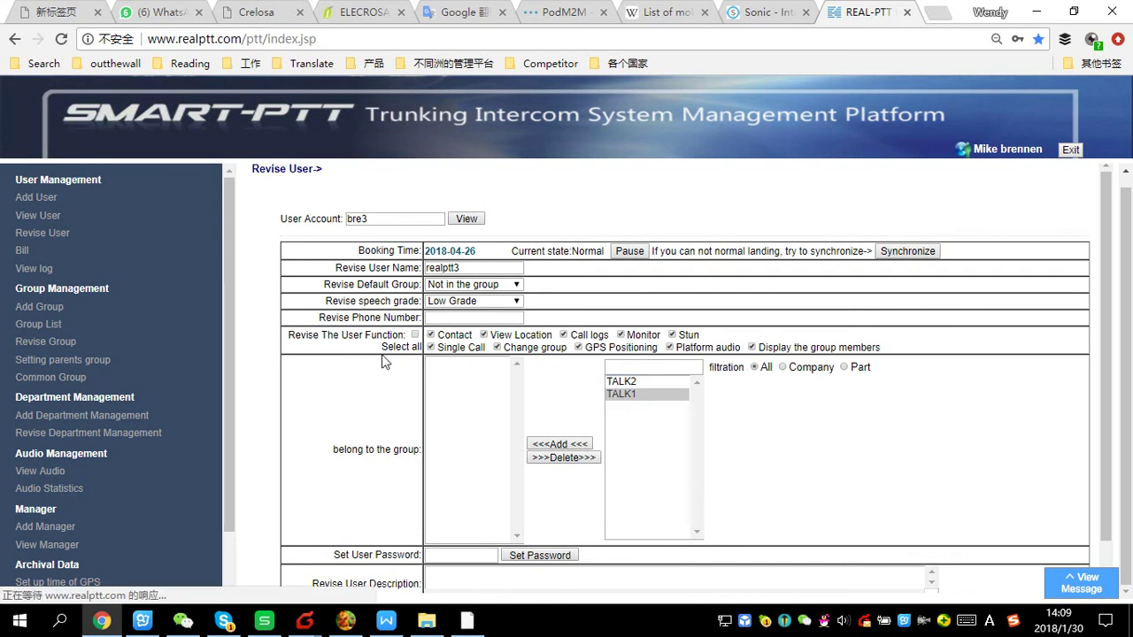
click(496, 284)
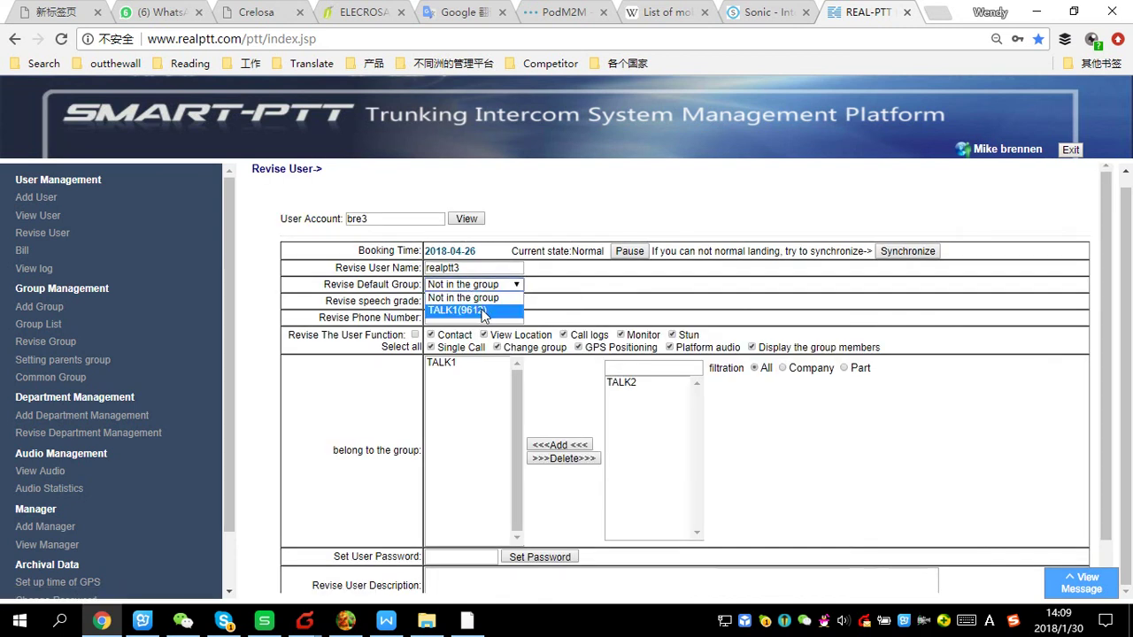
click(484, 317)
scroll(531, 389, down, 1)
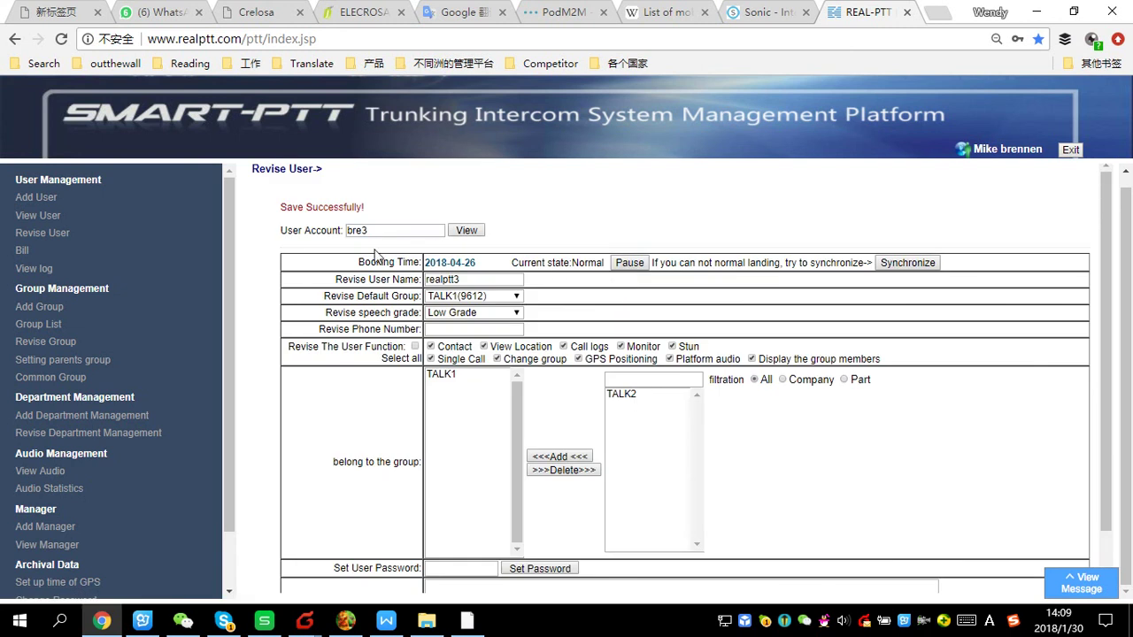
Add bre4 to group TALK2, set TALK2 as its default group, and save
click(382, 233)
key(BackSpace)
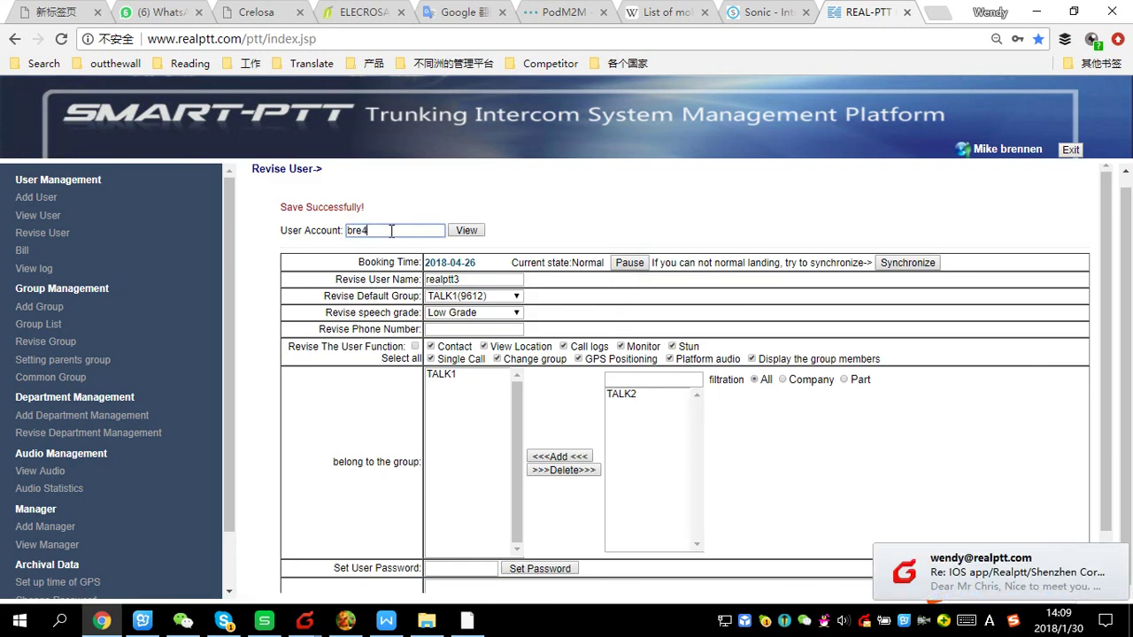
click(464, 232)
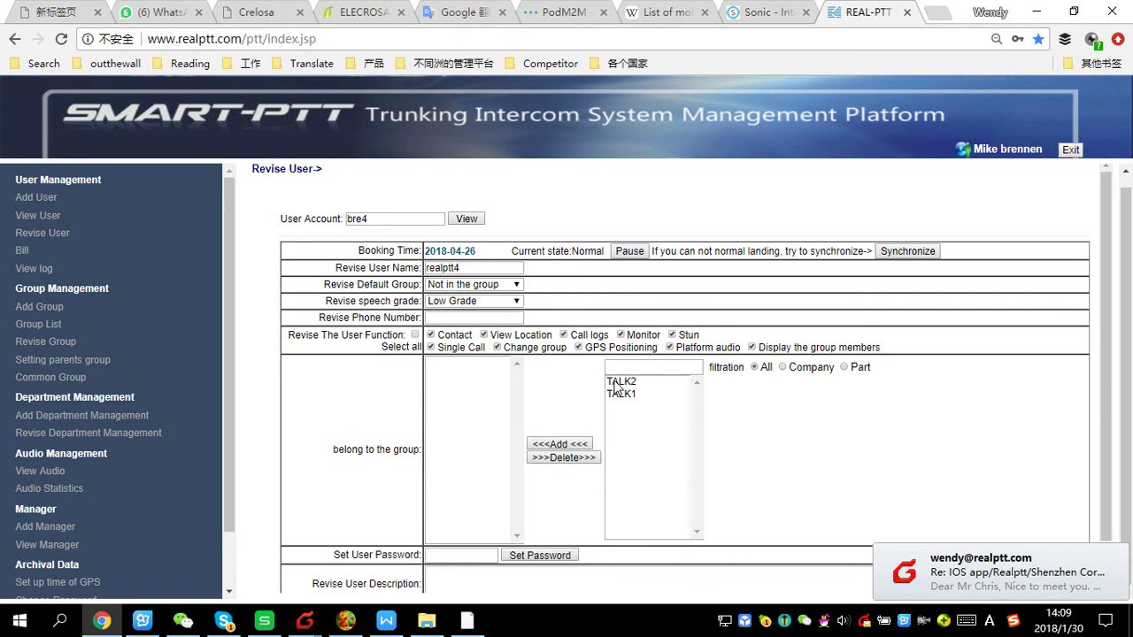
click(622, 382)
click(559, 443)
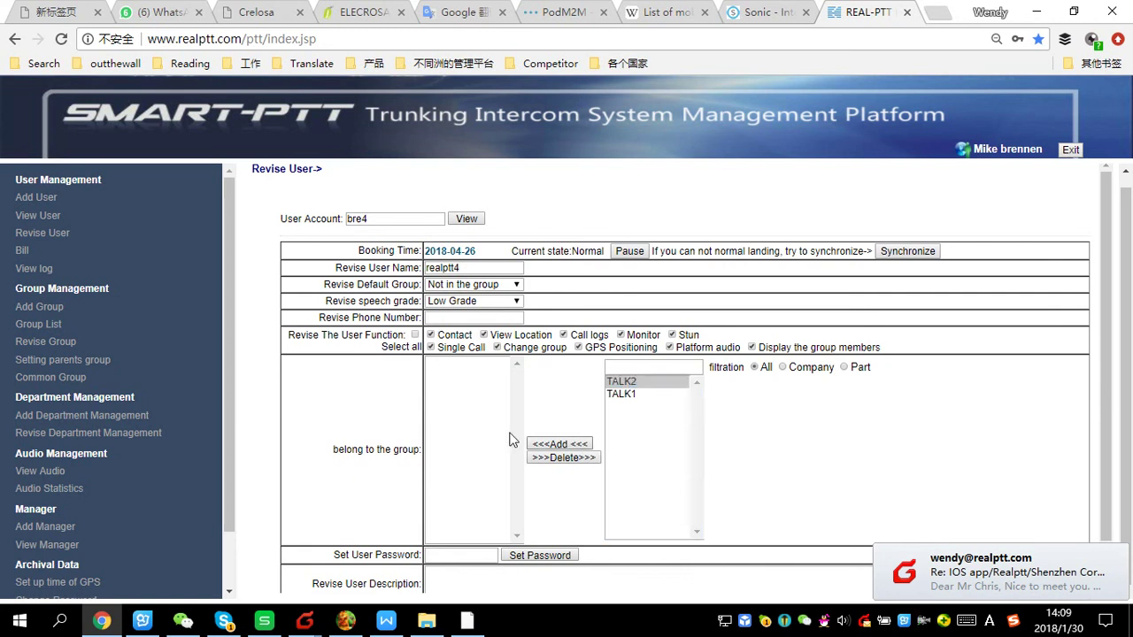
click(495, 284)
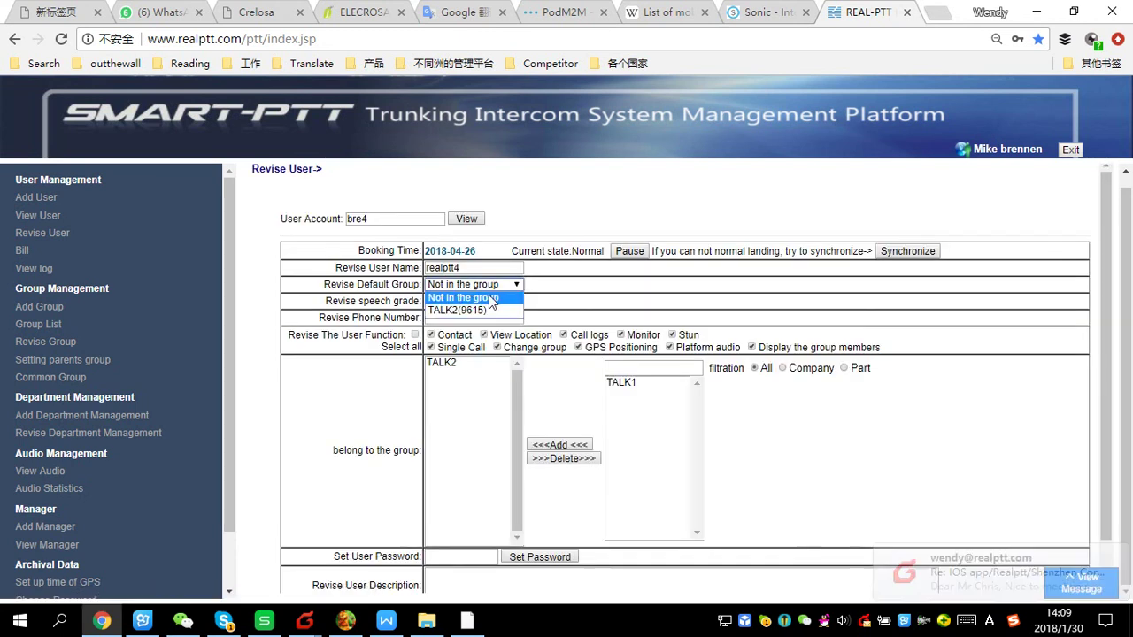
click(461, 308)
scroll(500, 413, down, 1)
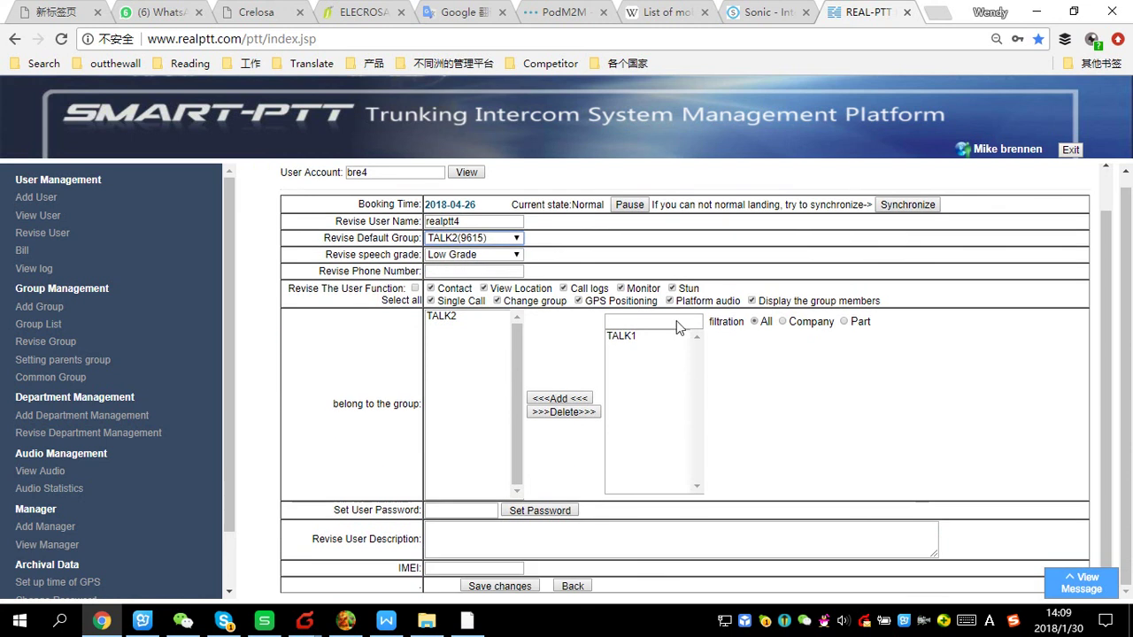
click(509, 585)
click(380, 231)
key(BackSpace)
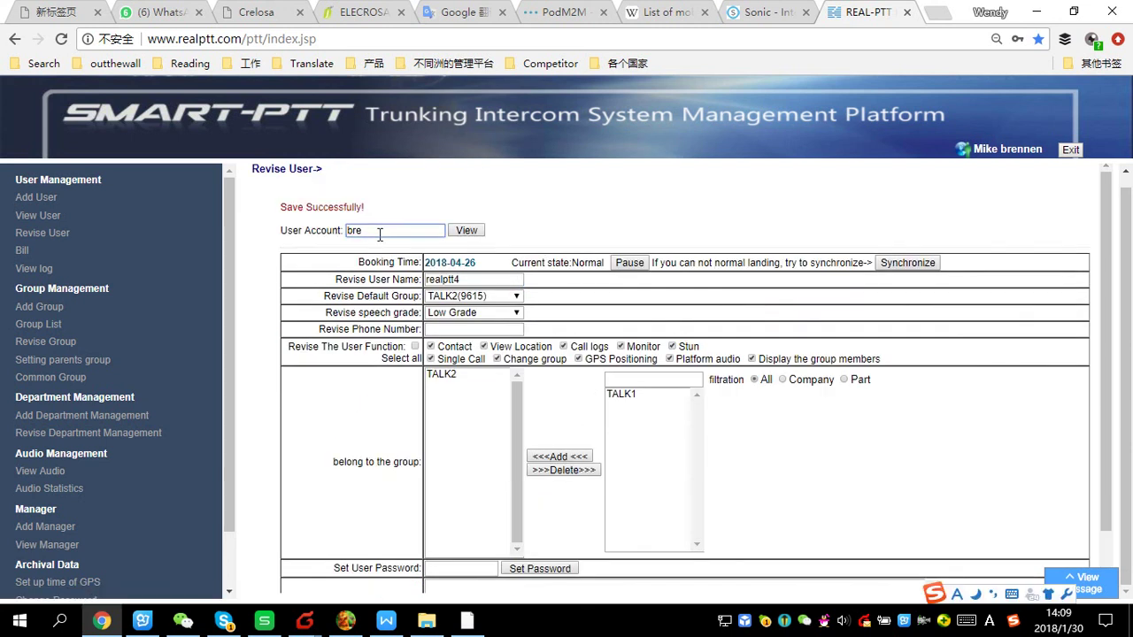
Put bre5 in TALK2 with TALK2(9615) as its default group and save
text(5)
click(467, 230)
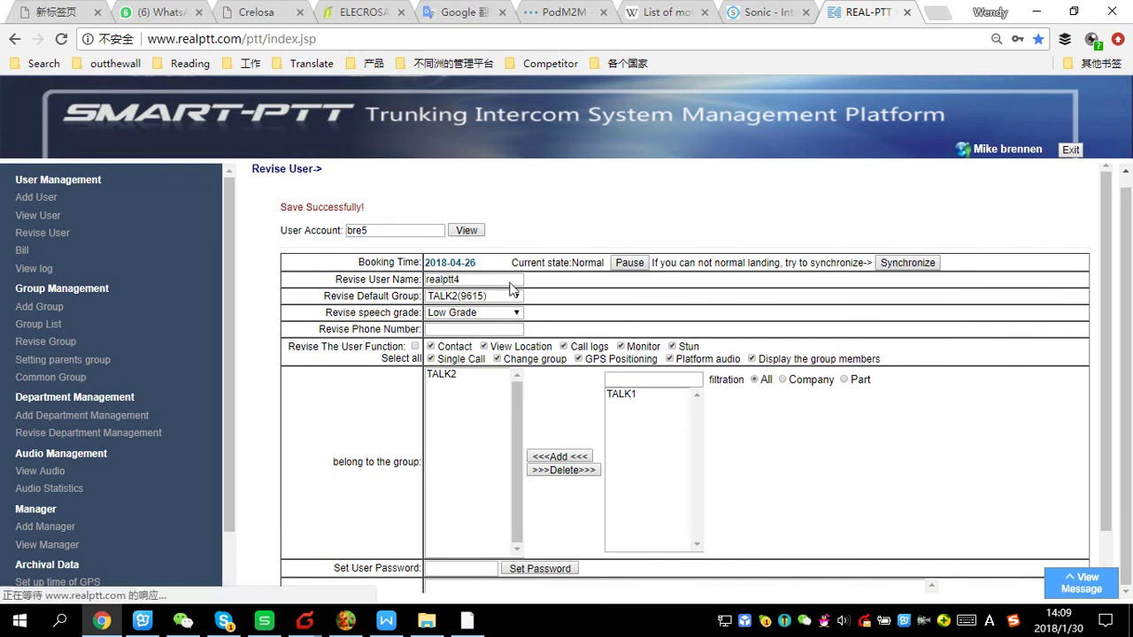
click(621, 381)
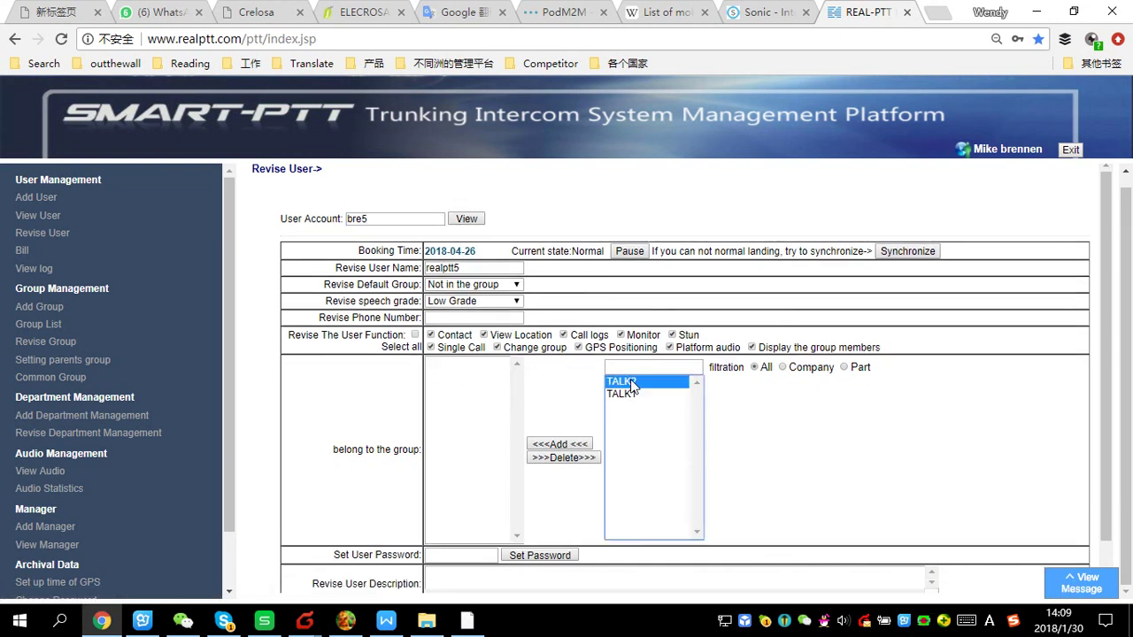
click(556, 443)
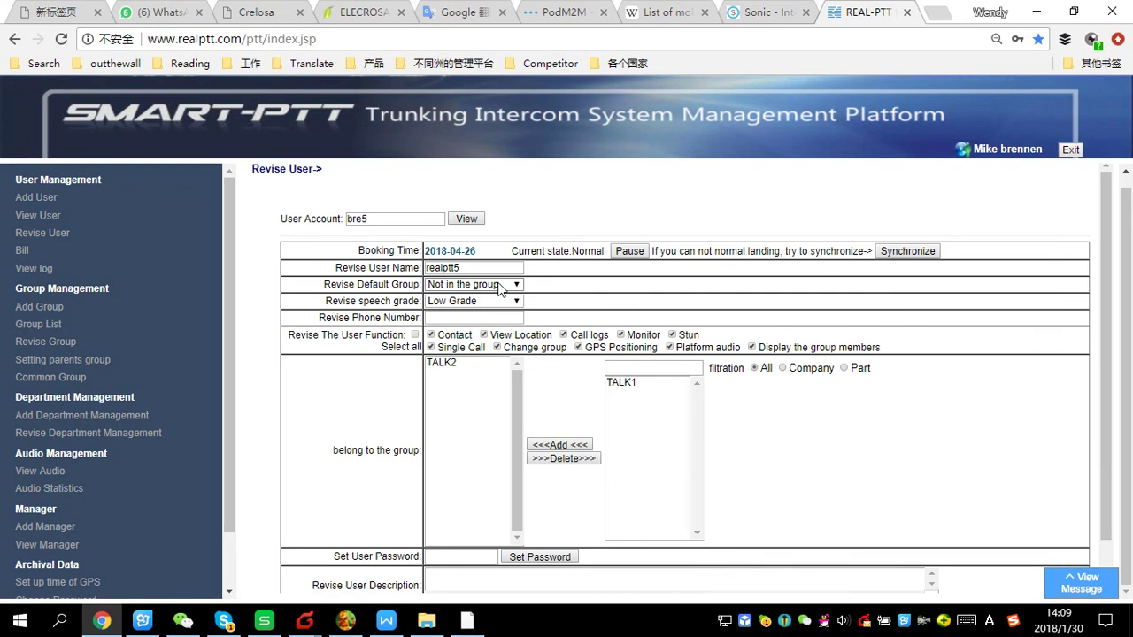
click(515, 285)
click(479, 311)
scroll(479, 354, down, 1)
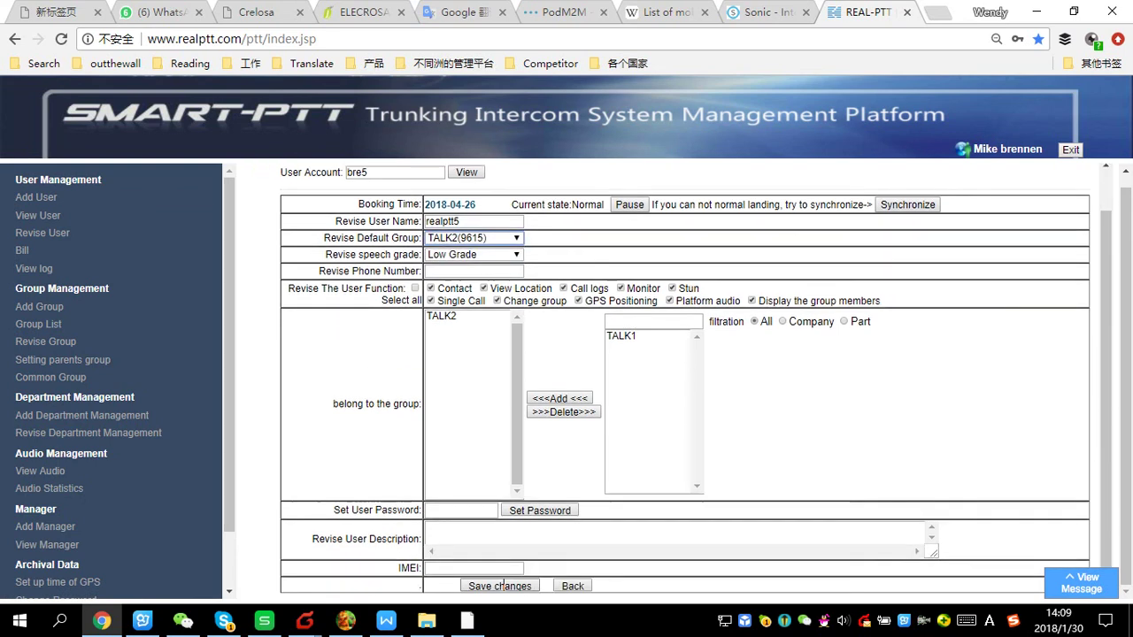
click(500, 587)
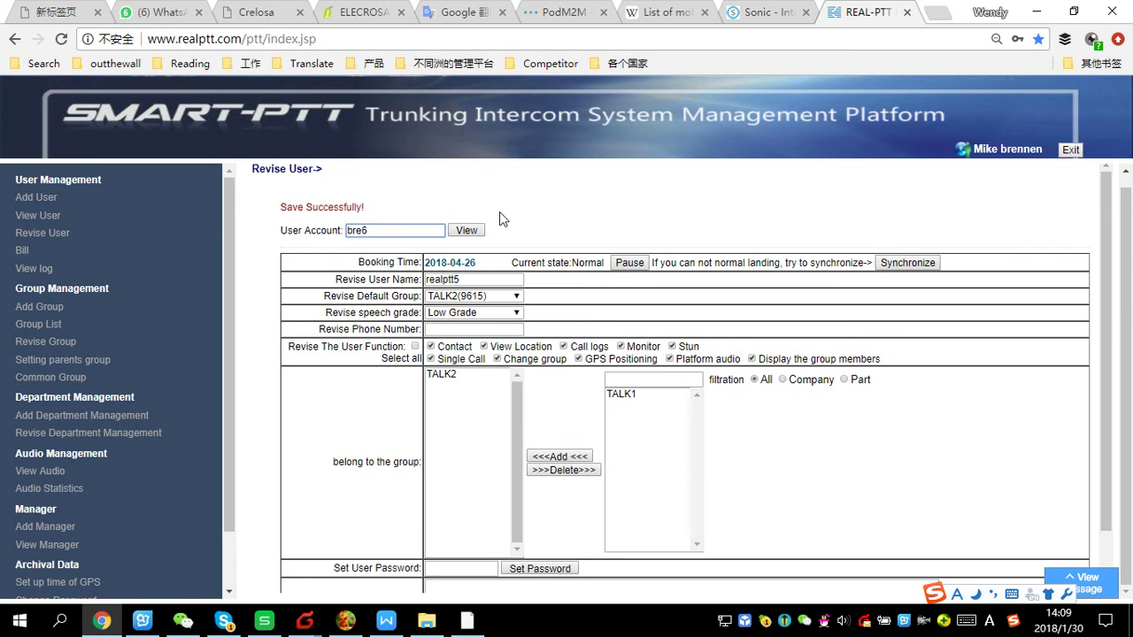
Put bre6 in TALK2 with TALK2(9615) as its default group and save
click(466, 230)
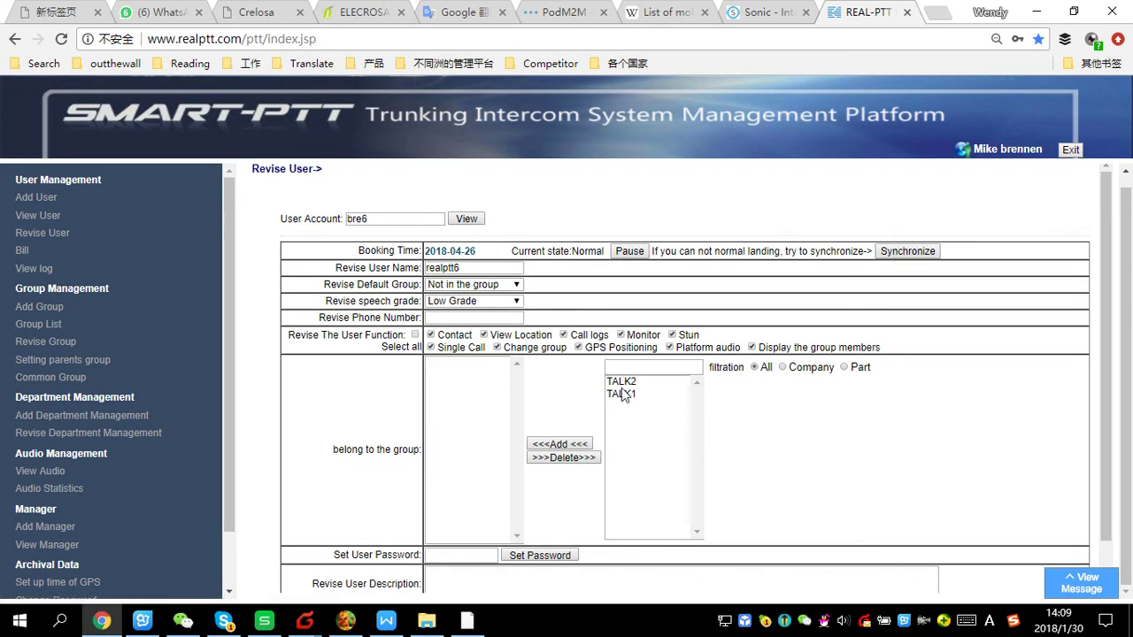
click(621, 382)
click(560, 444)
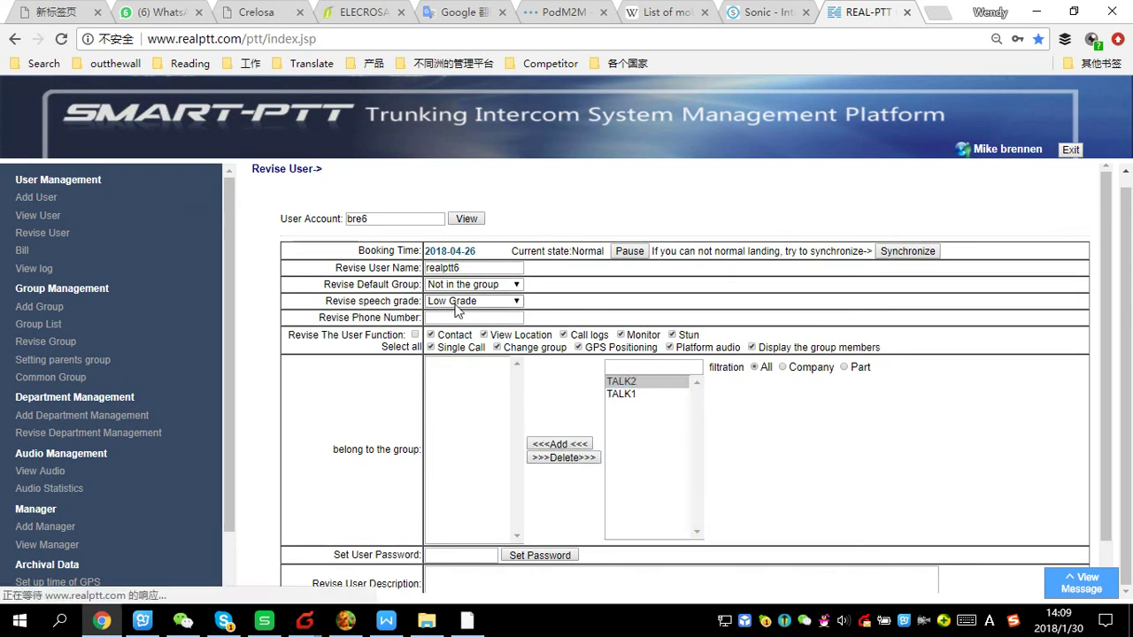
click(478, 284)
click(476, 312)
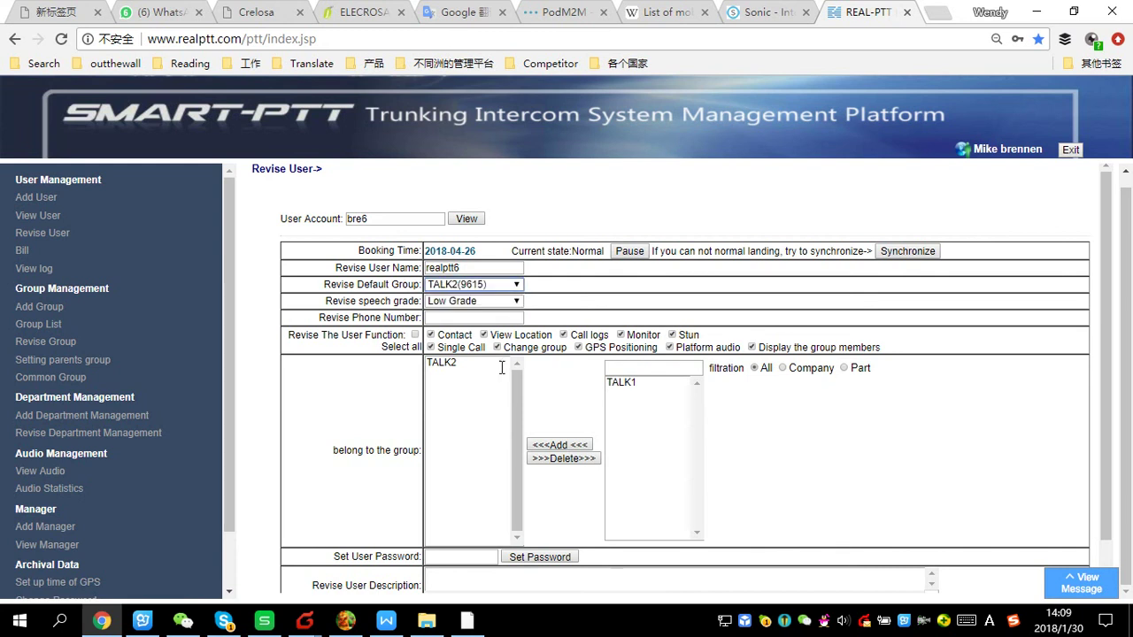
scroll(495, 381, down, 2)
click(500, 586)
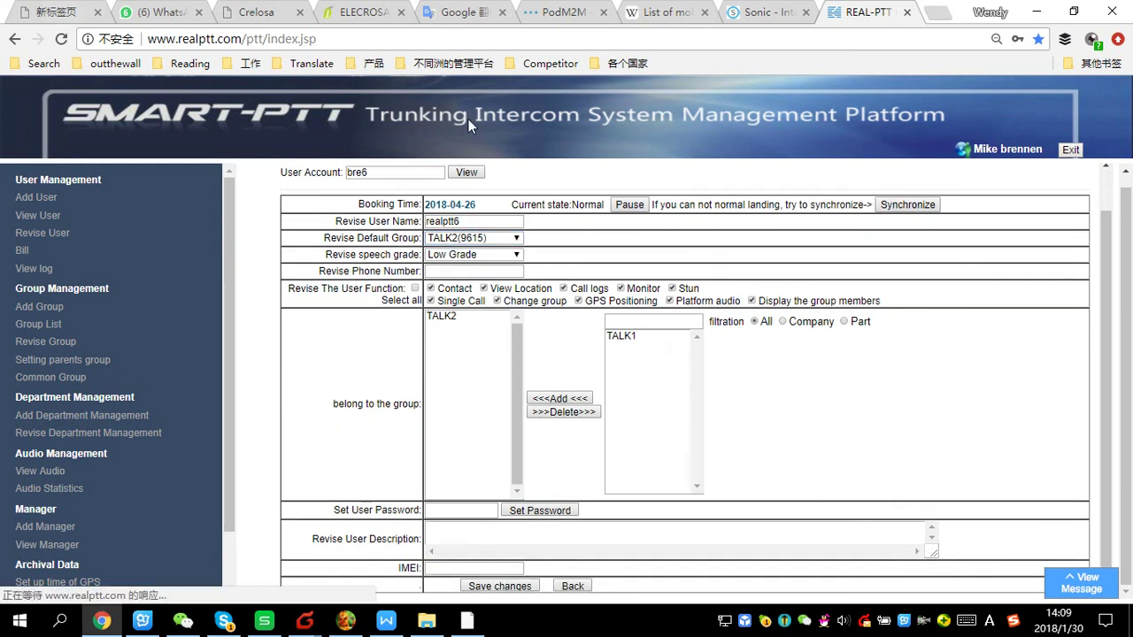
click(36, 217)
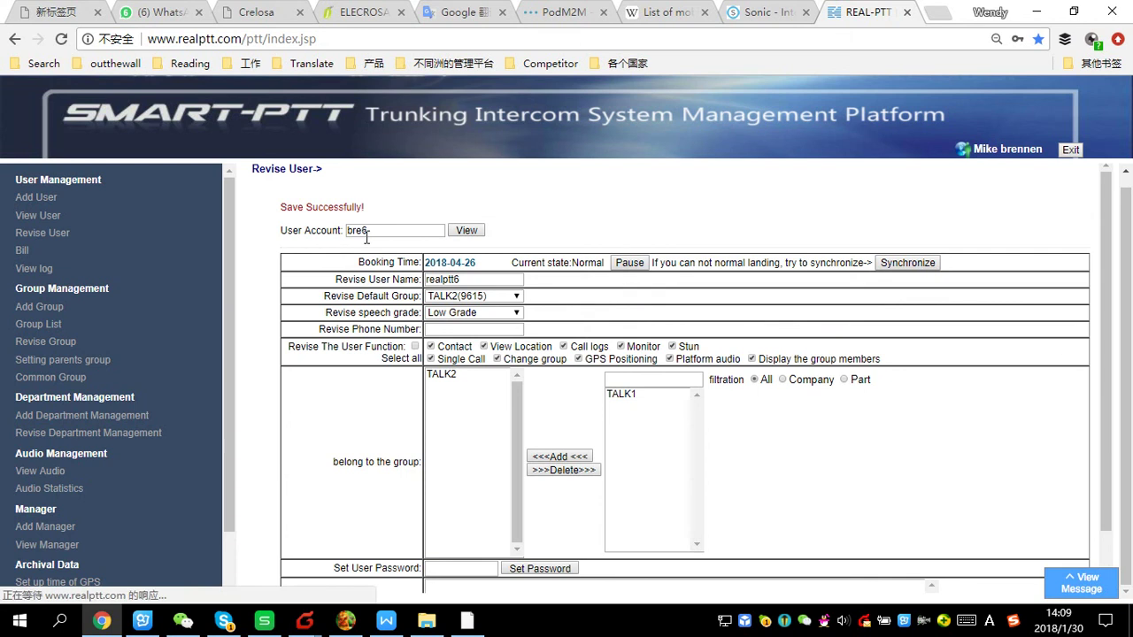
Review all users' groups (three in TALK1, three in TALK2), then list department accounts
click(326, 223)
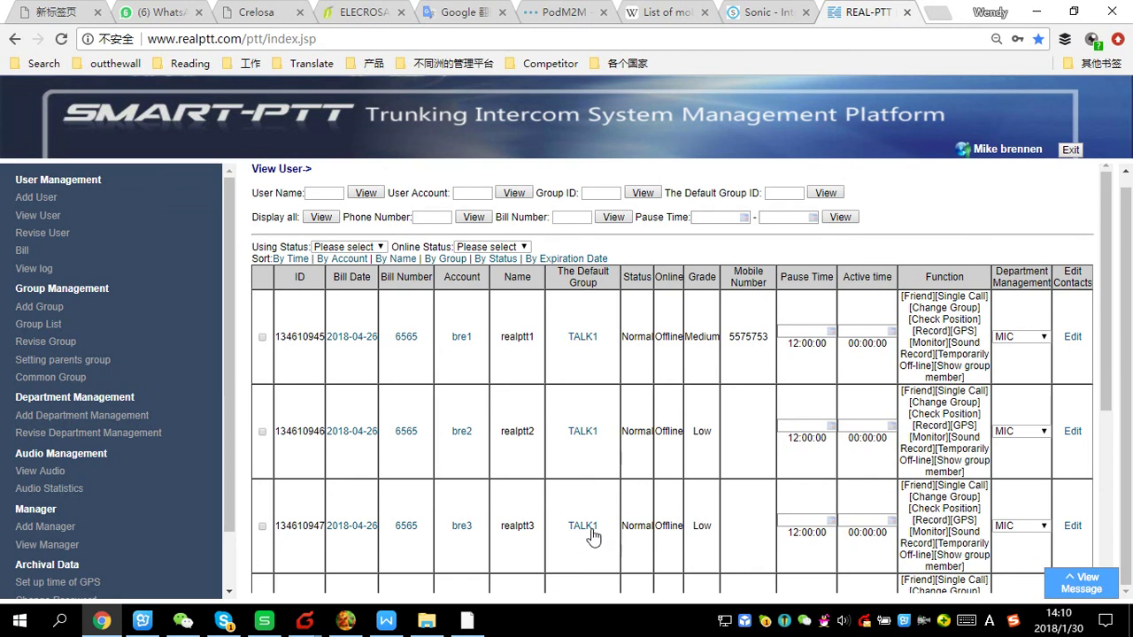
scroll(591, 536, down, 1)
scroll(482, 494, down, 2)
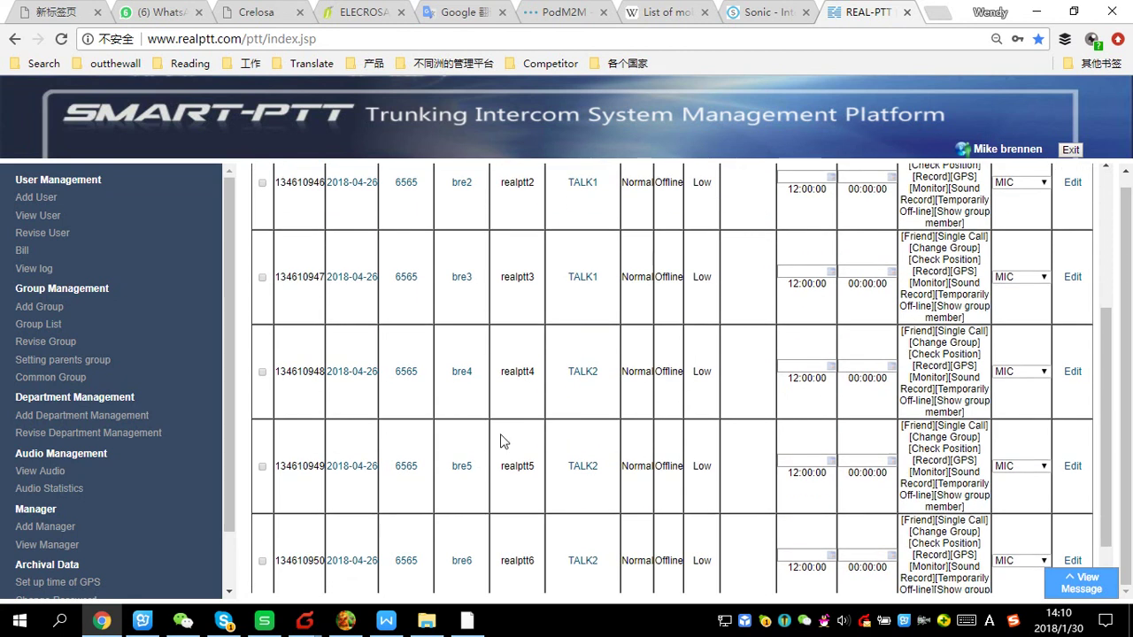
scroll(482, 544, down, 1)
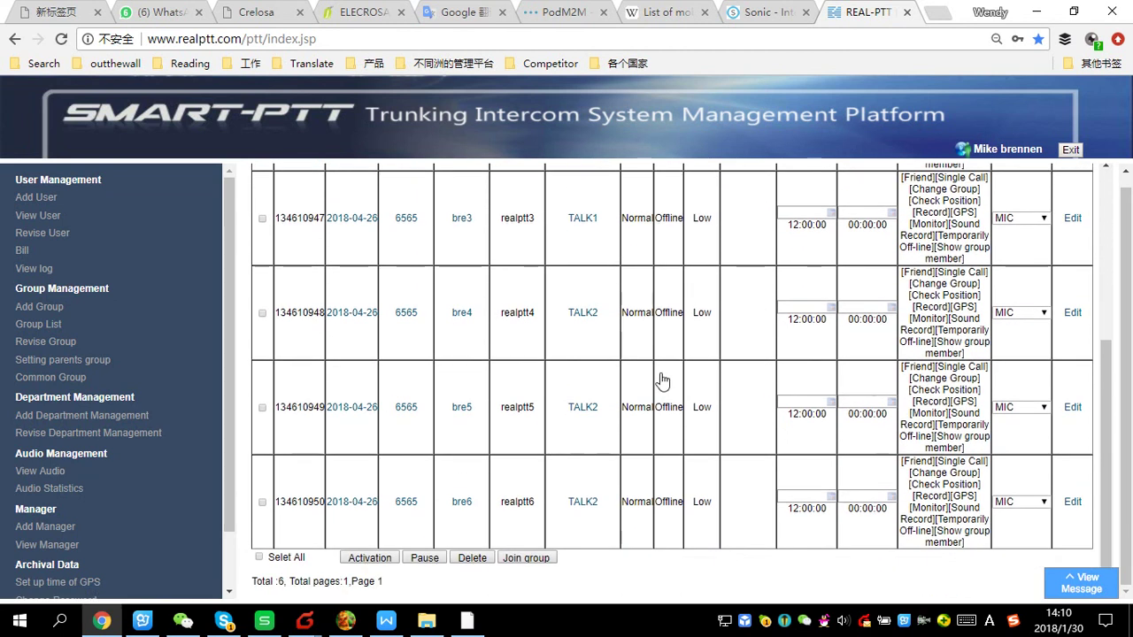
scroll(620, 416, up, 3)
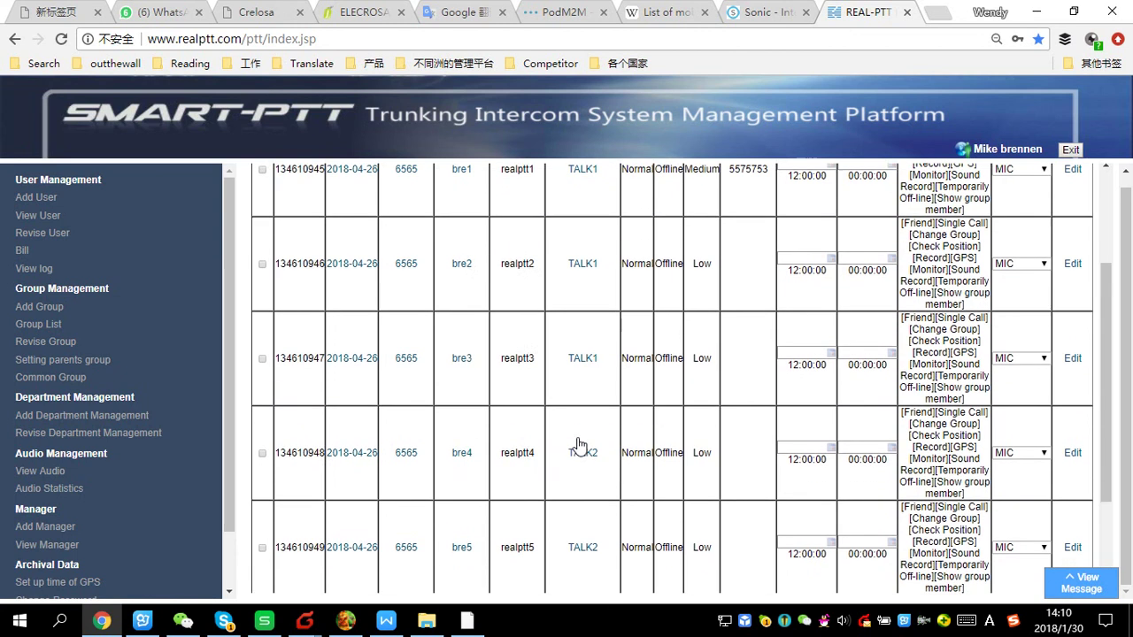
scroll(620, 411, up, 1)
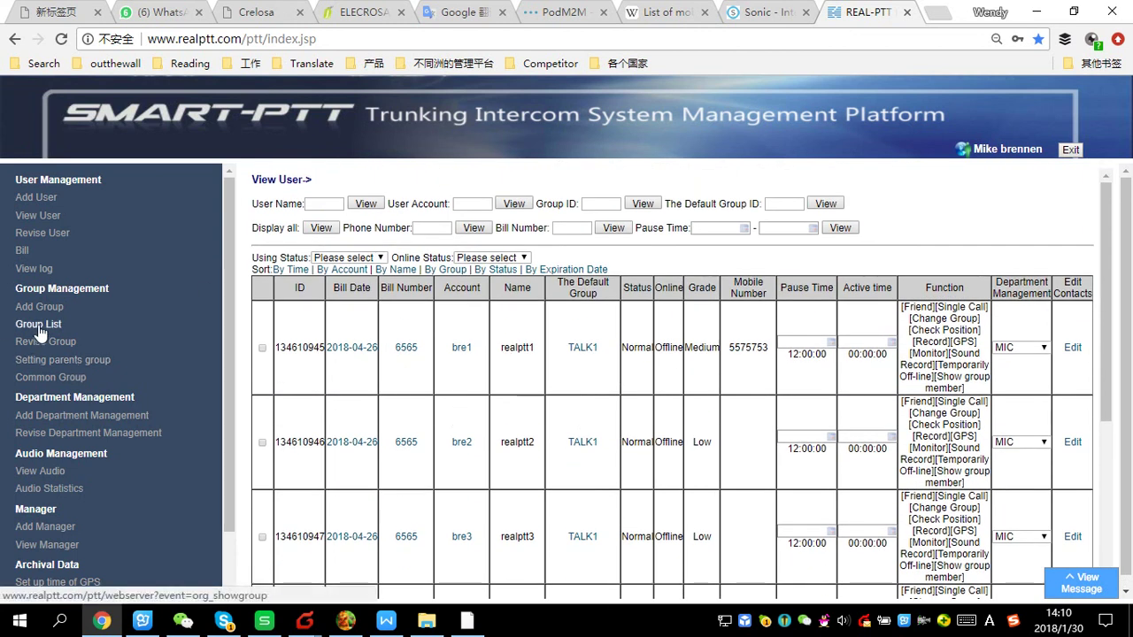
click(59, 417)
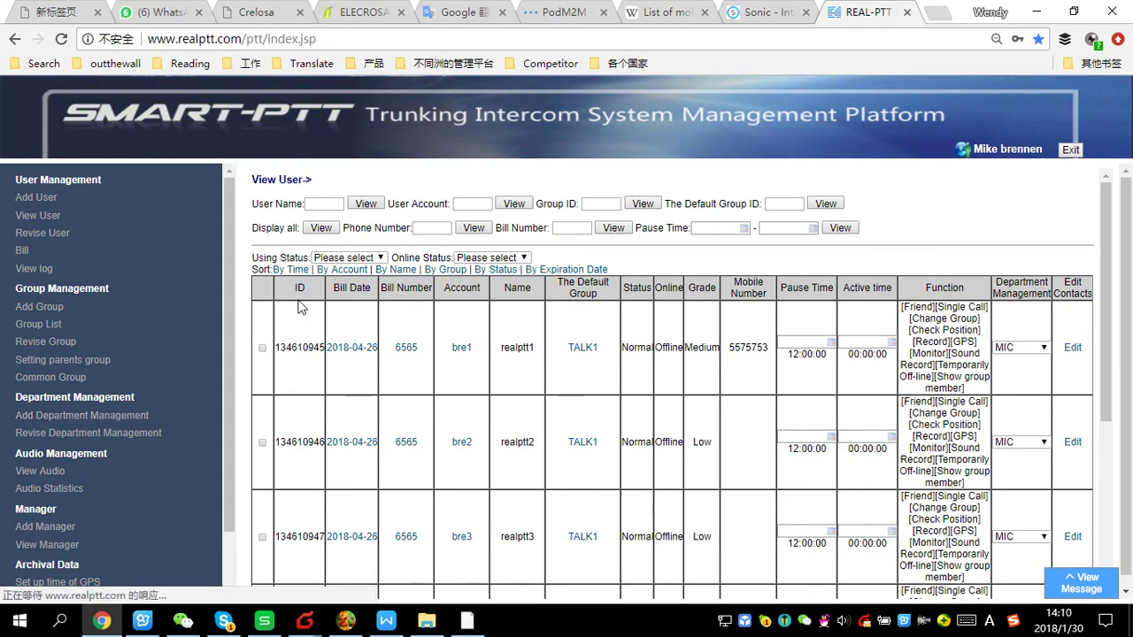
click(94, 431)
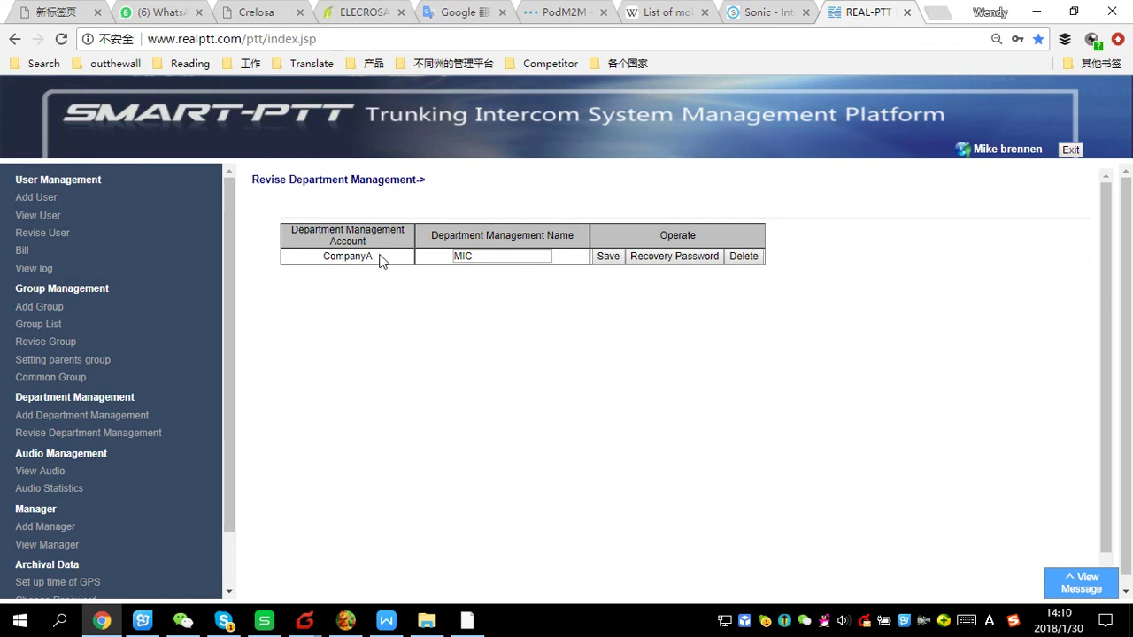
Start a new department account, pasting the copied account name into the account field
drag(379, 259, 326, 255)
key(ctrl+c)
click(68, 414)
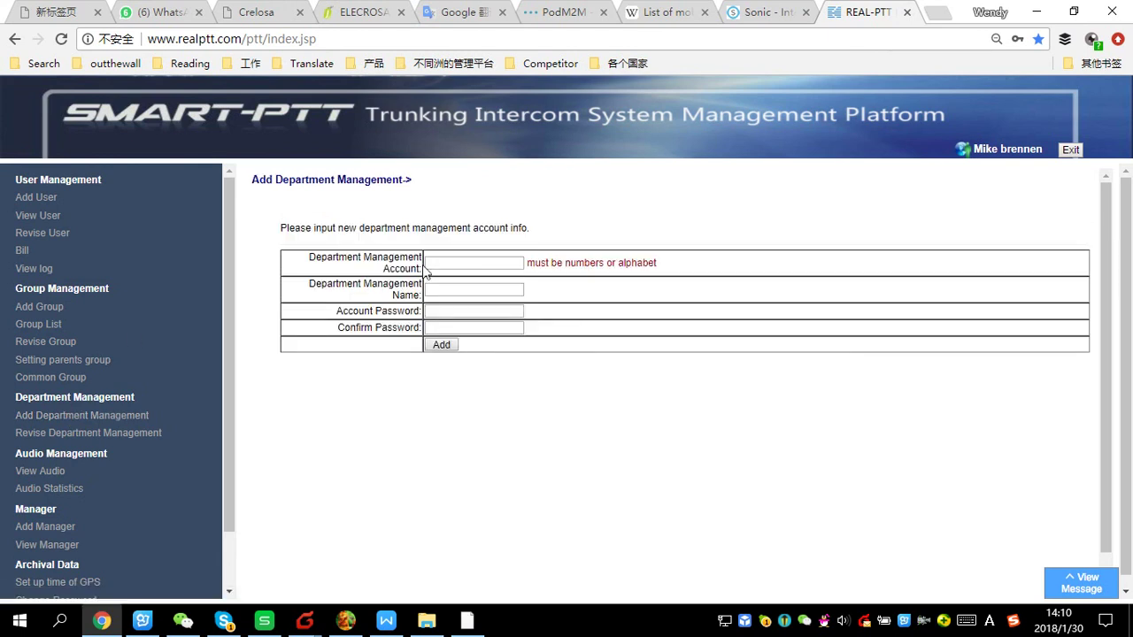
click(448, 263)
key(ctrl+v)
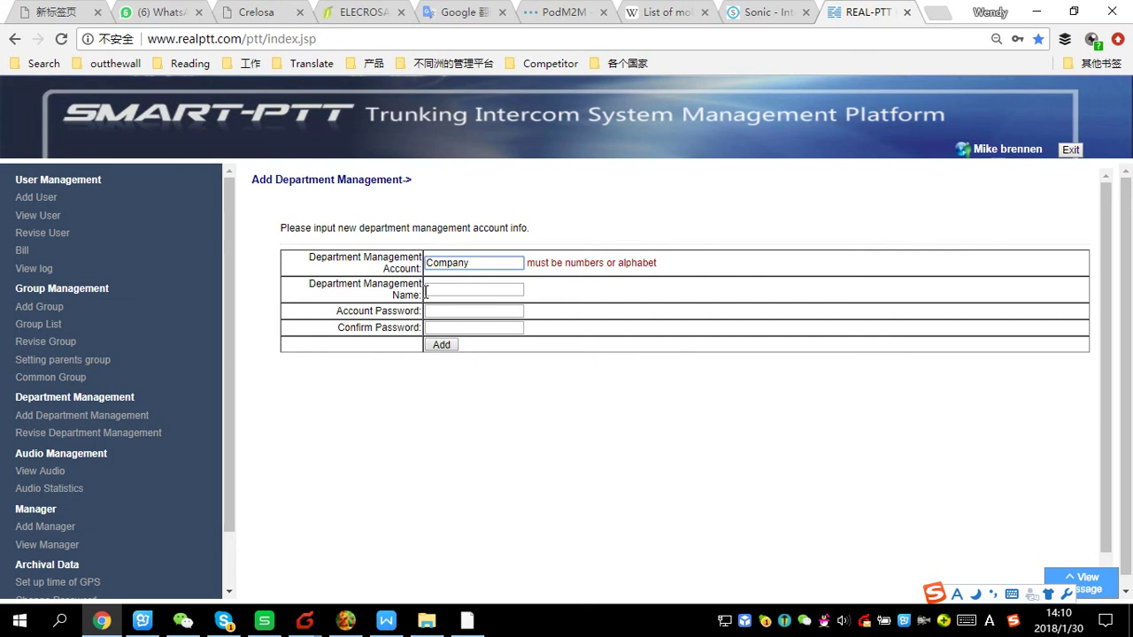
Name the department MIB, enter and confirm its password, and add the account
click(444, 289)
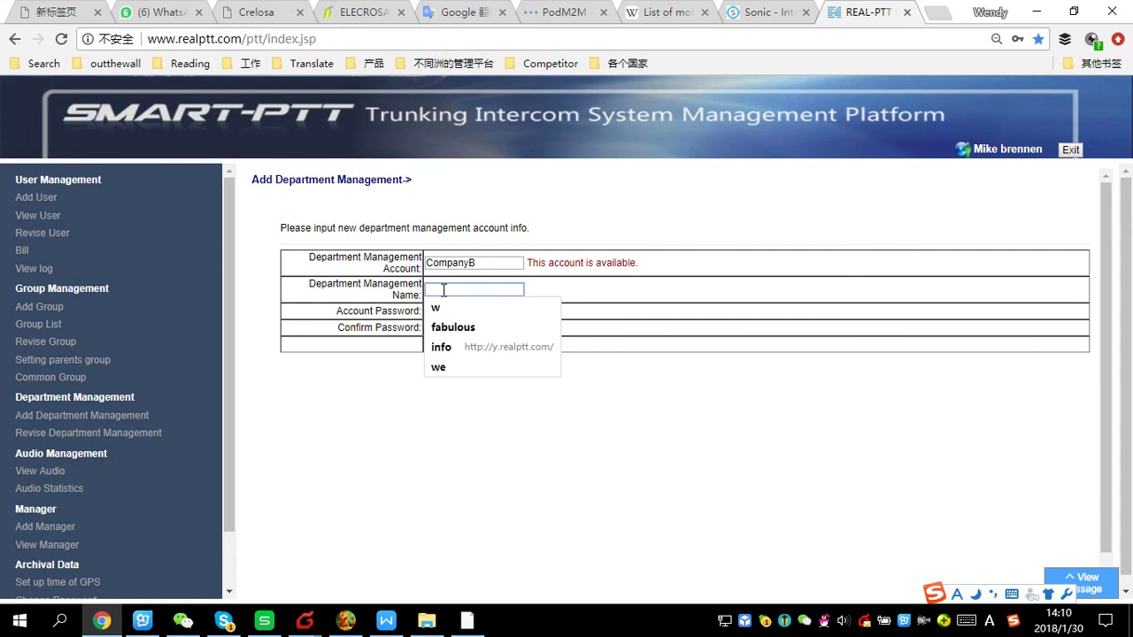
text(ml)
key(BackSpace)
key(BackSpace)
text(Ml)
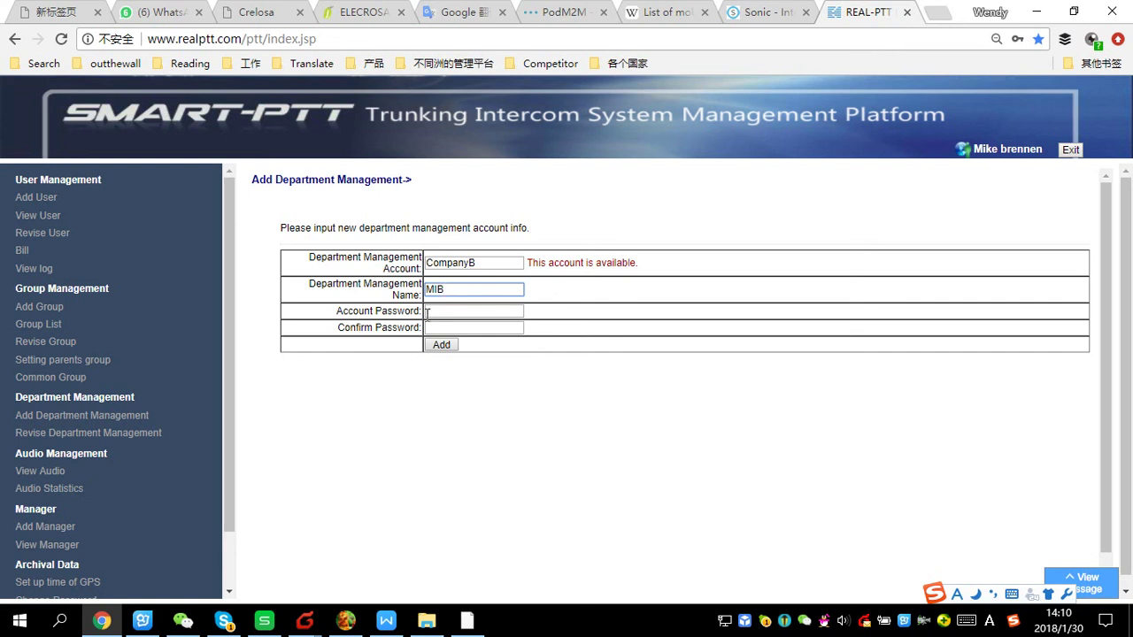
click(445, 308)
text(1)
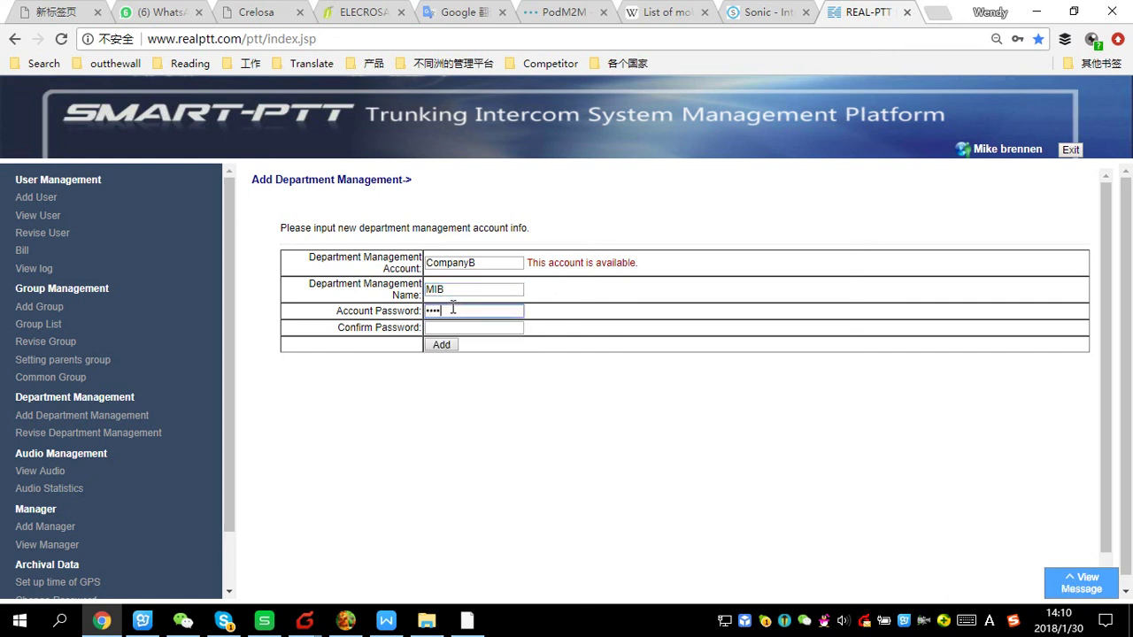
drag(462, 311, 394, 310)
mouse_move(394, 310)
text(1111)
click(462, 327)
text(11)
click(443, 345)
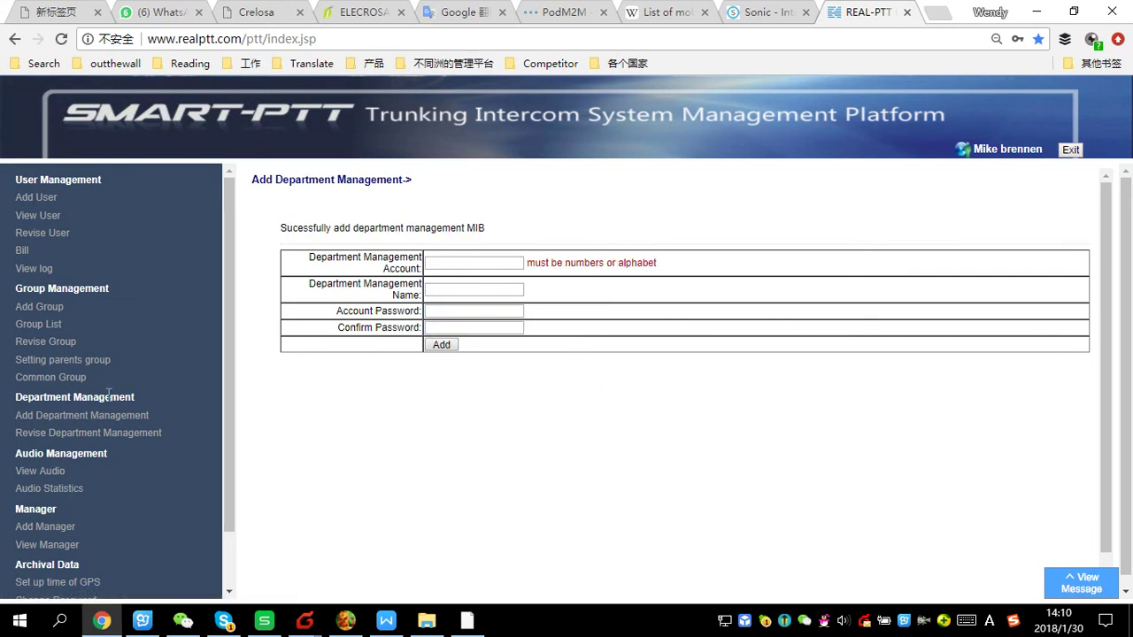
Check the department accounts list, then display all users with their departments
click(27, 433)
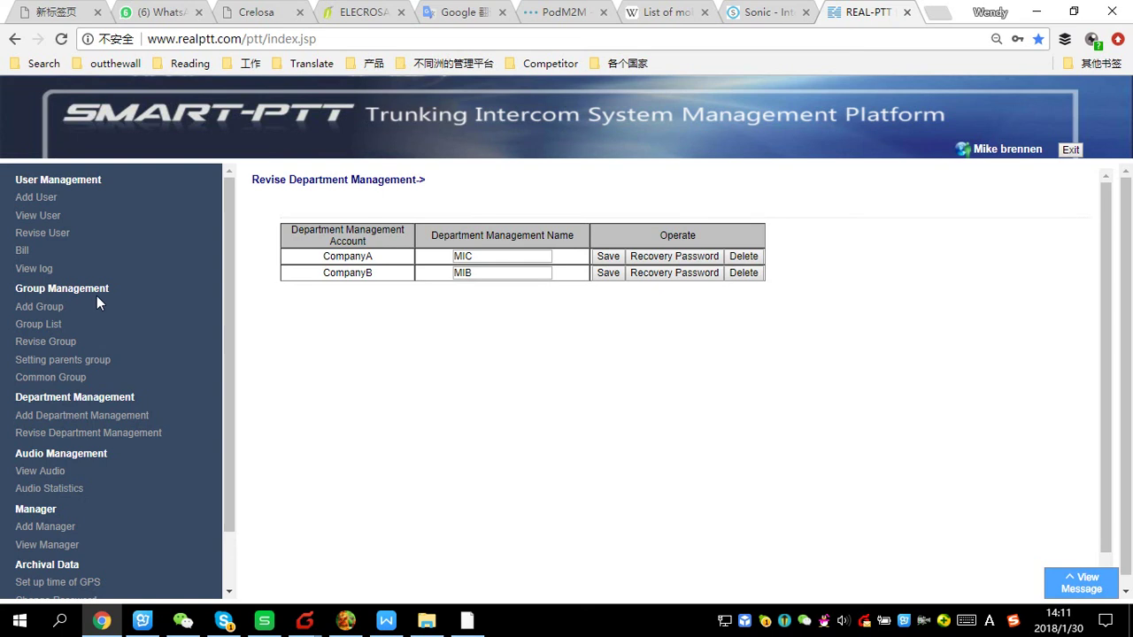
click(26, 217)
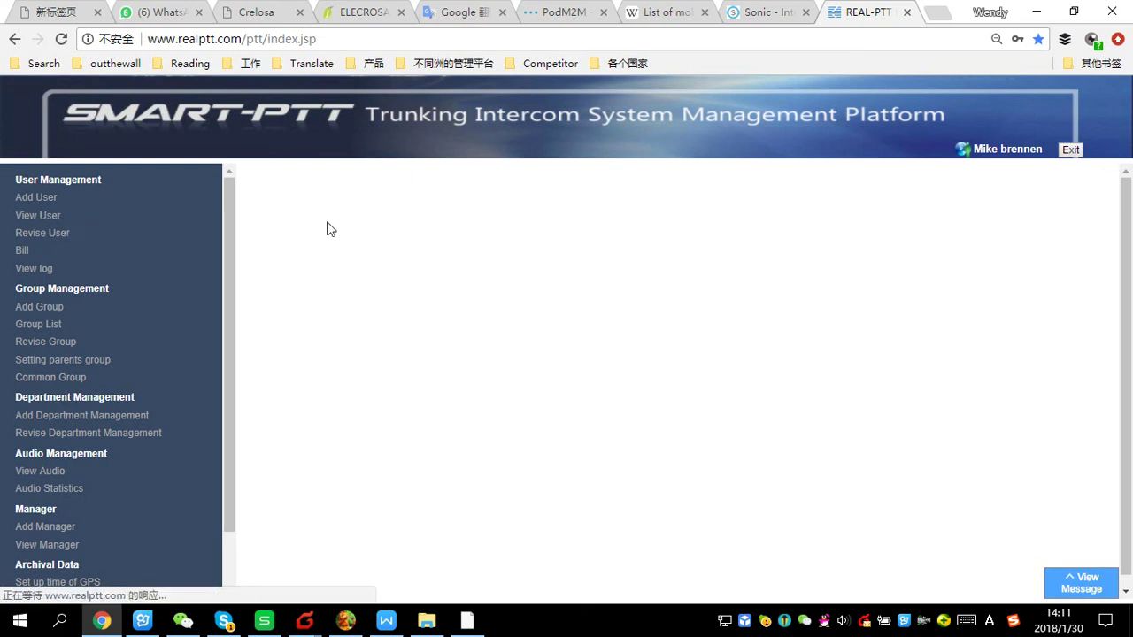
click(319, 227)
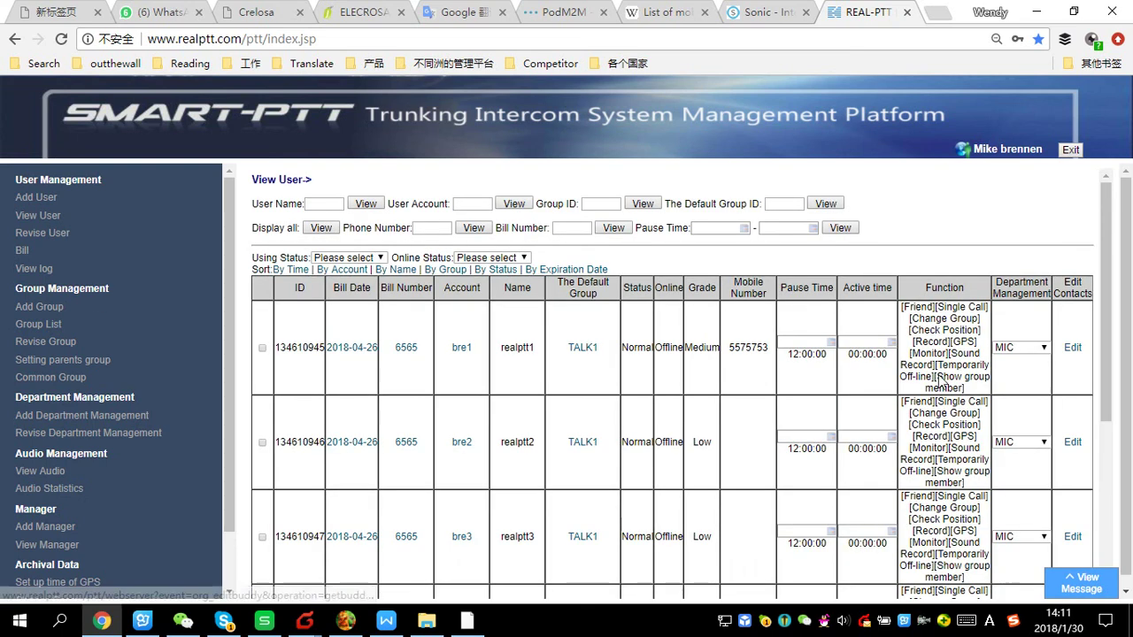
scroll(1017, 443, down, 1)
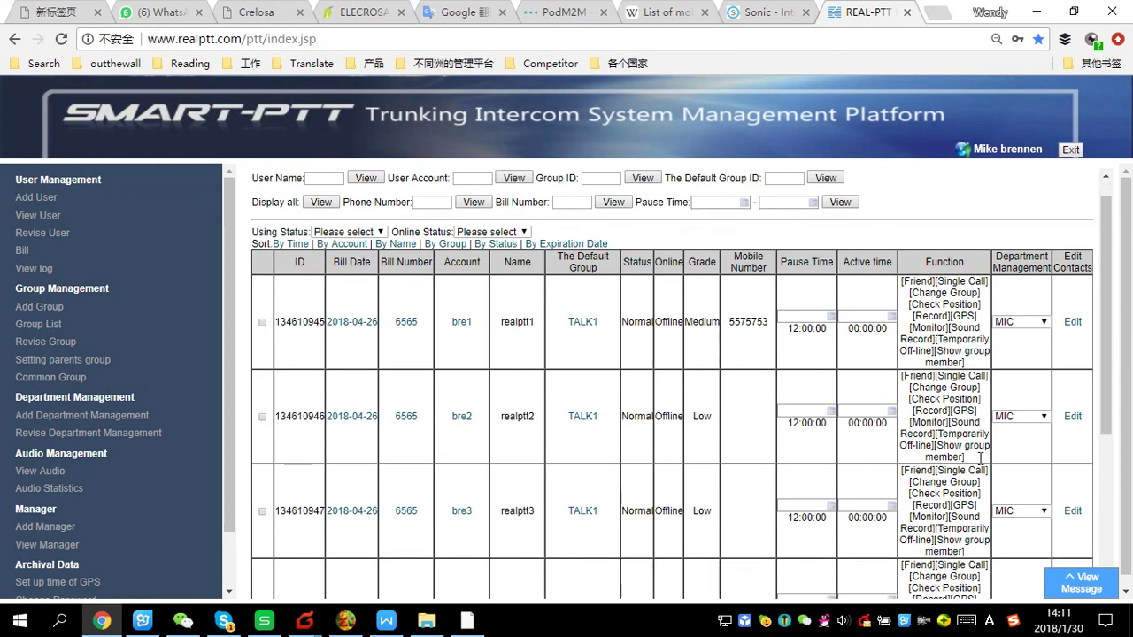
scroll(1008, 426, down, 2)
Assign users bre4, bre5 and bre6 to department MIB
click(1042, 384)
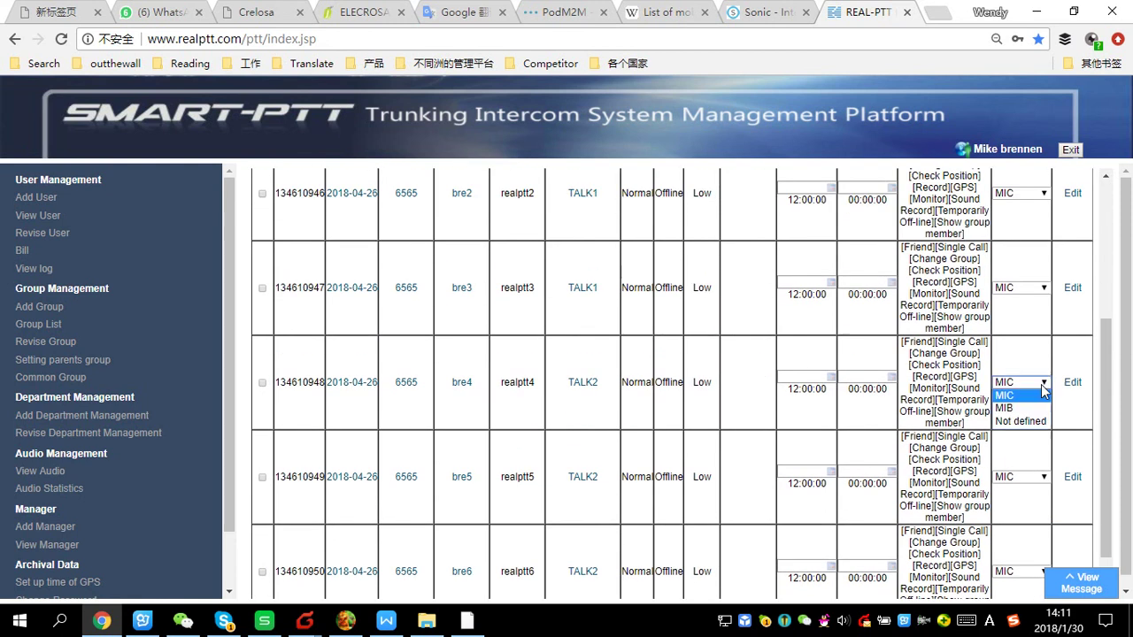
click(1020, 409)
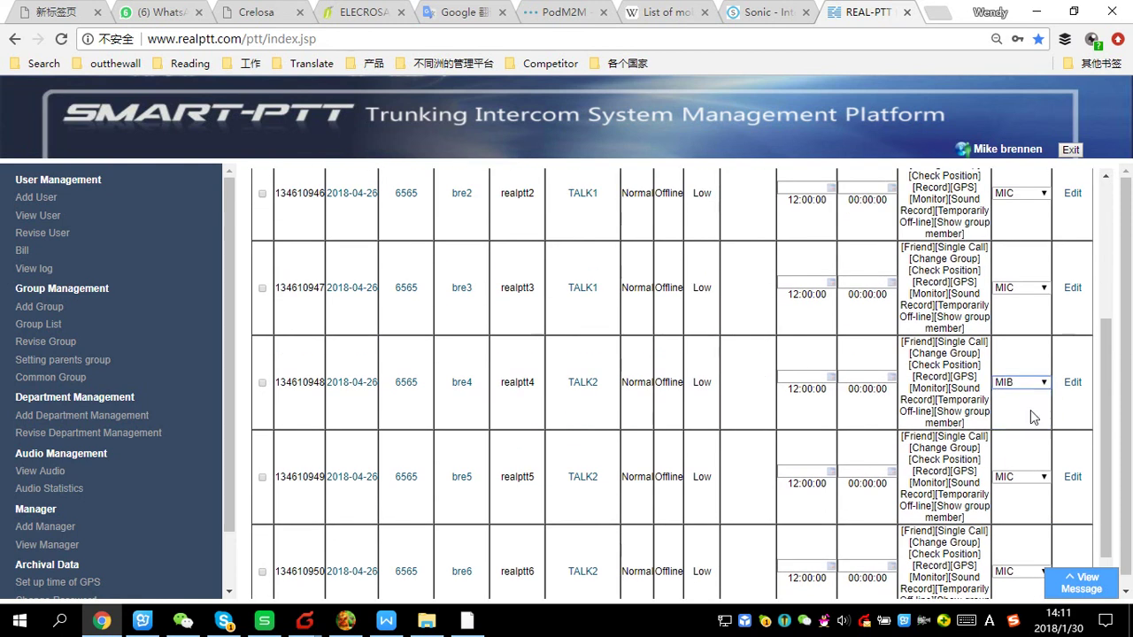
click(1025, 478)
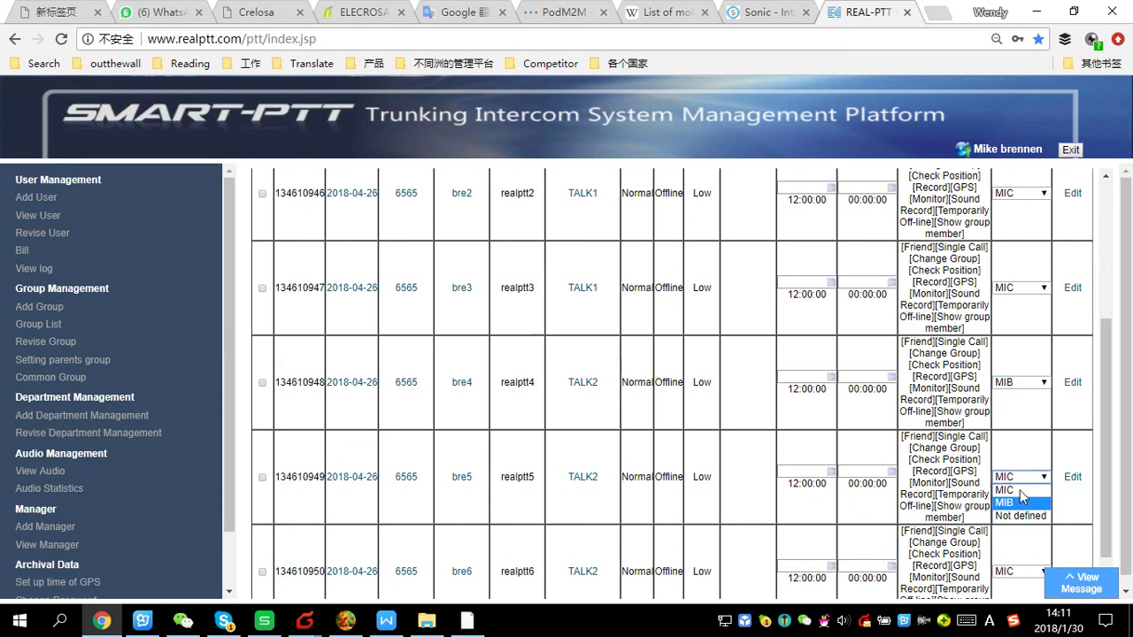
click(1017, 499)
scroll(859, 466, down, 1)
click(1020, 502)
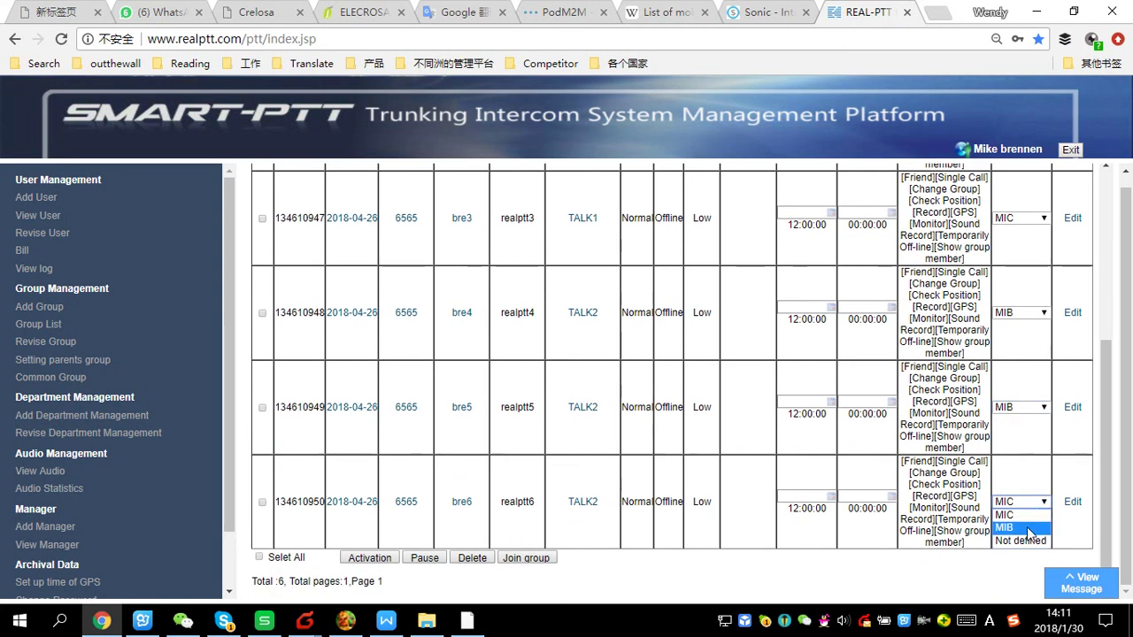
click(1017, 517)
scroll(531, 350, up, 4)
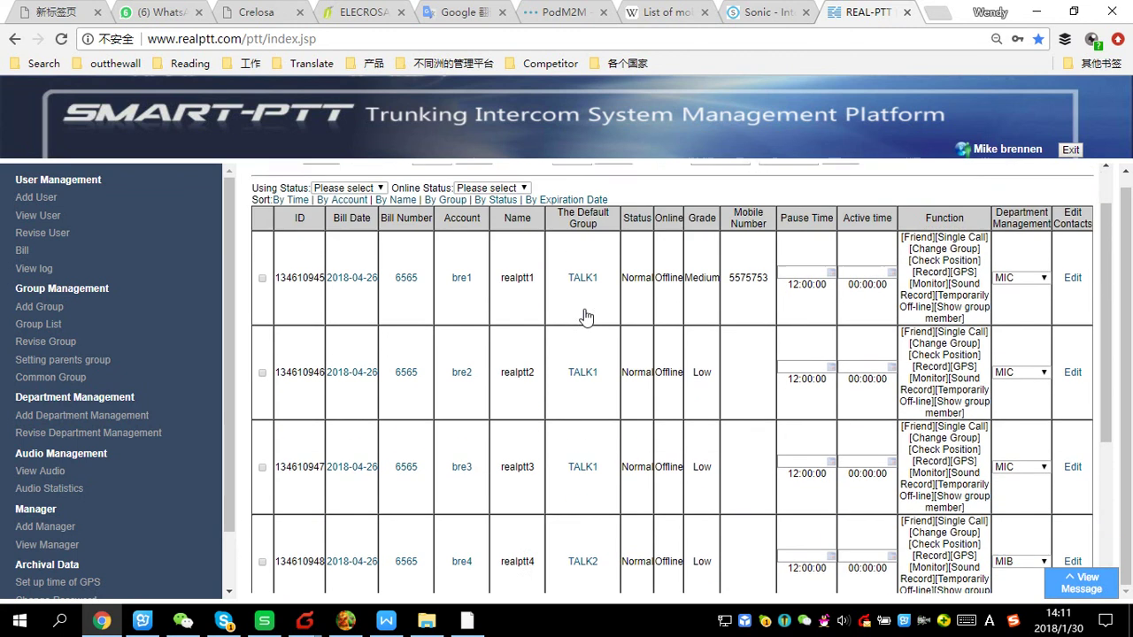
click(940, 13)
click(784, 13)
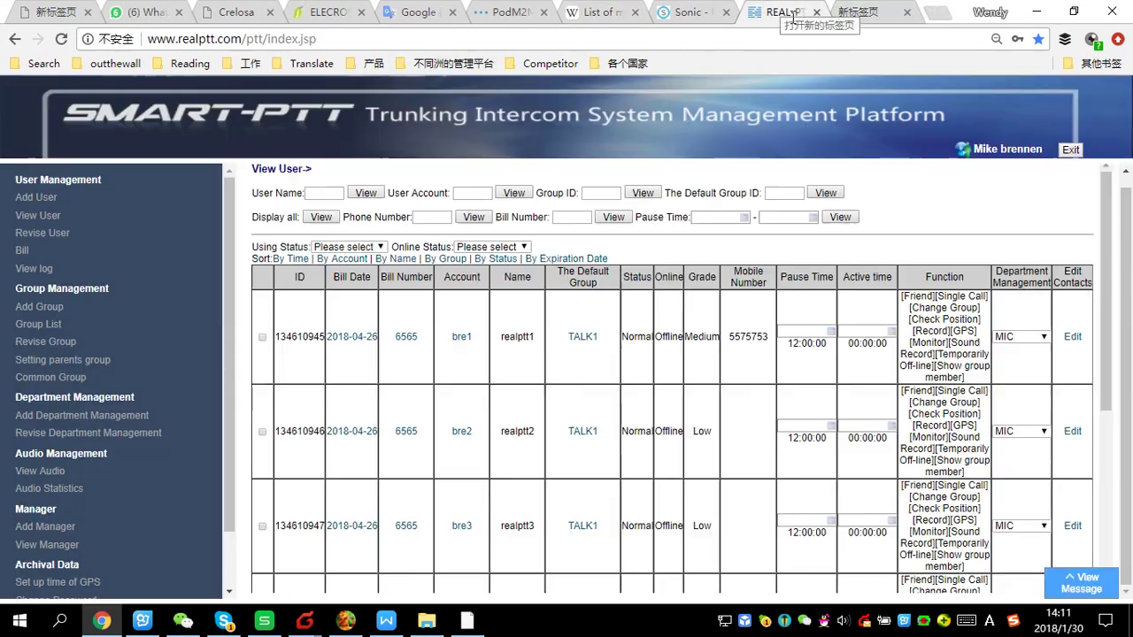
click(144, 42)
key(Return)
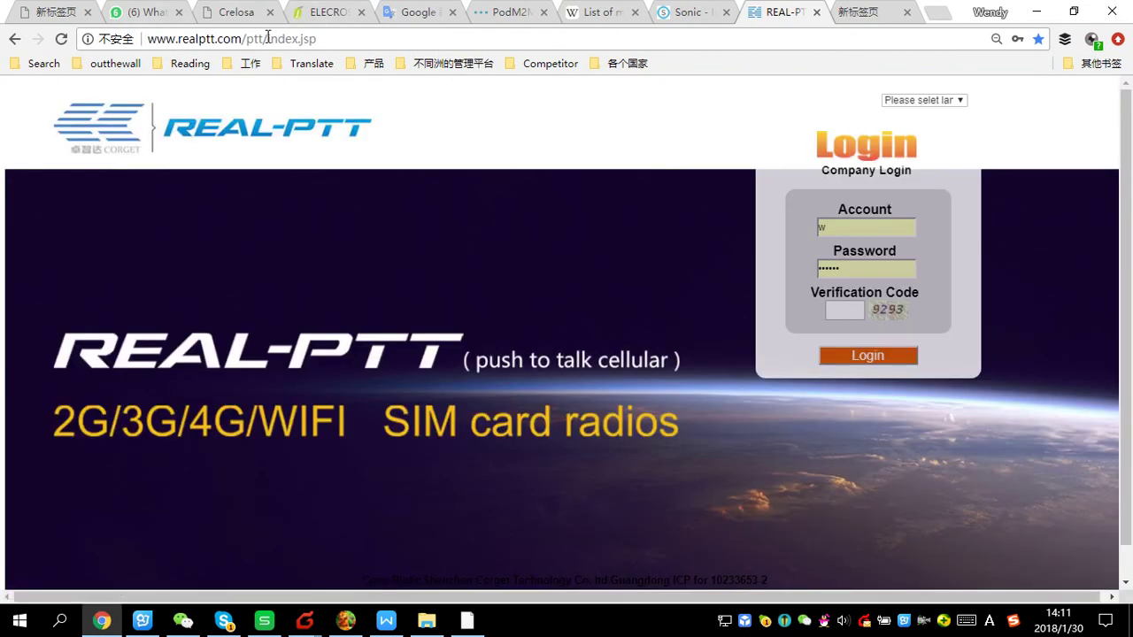
drag(267, 38, 147, 39)
key(ctrl+c)
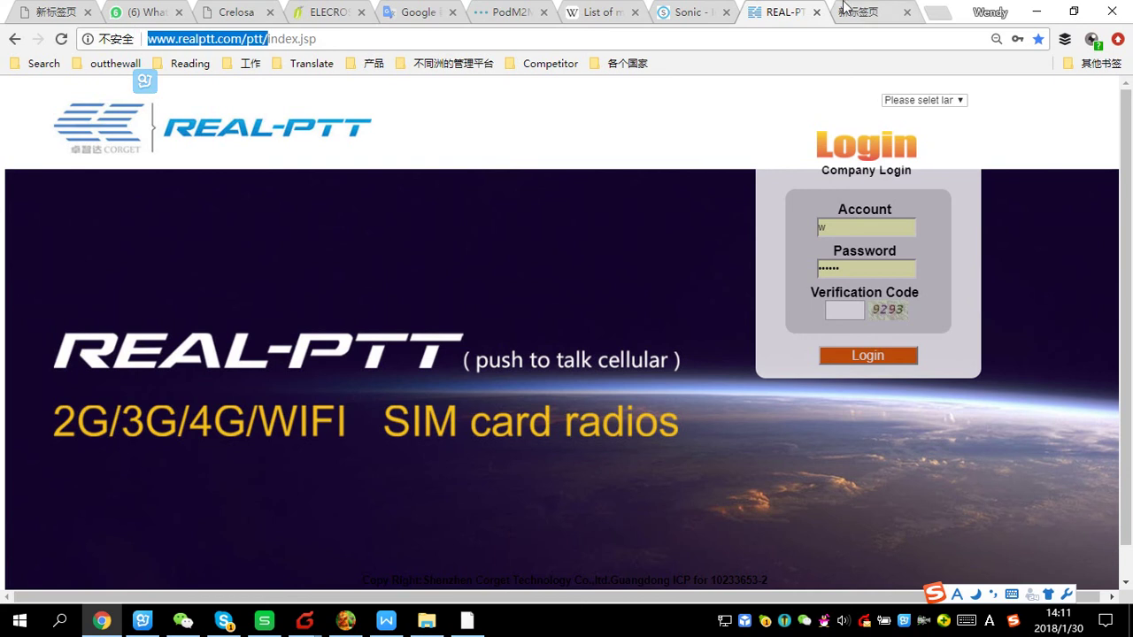
click(843, 6)
click(168, 39)
key(ctrl+v)
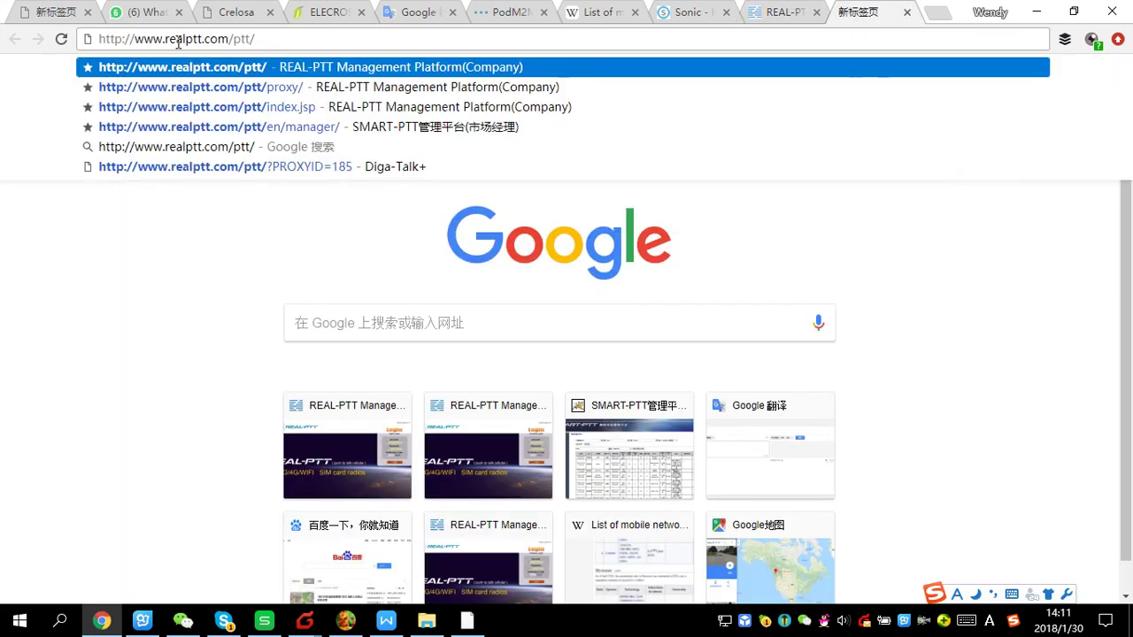
text(PART)
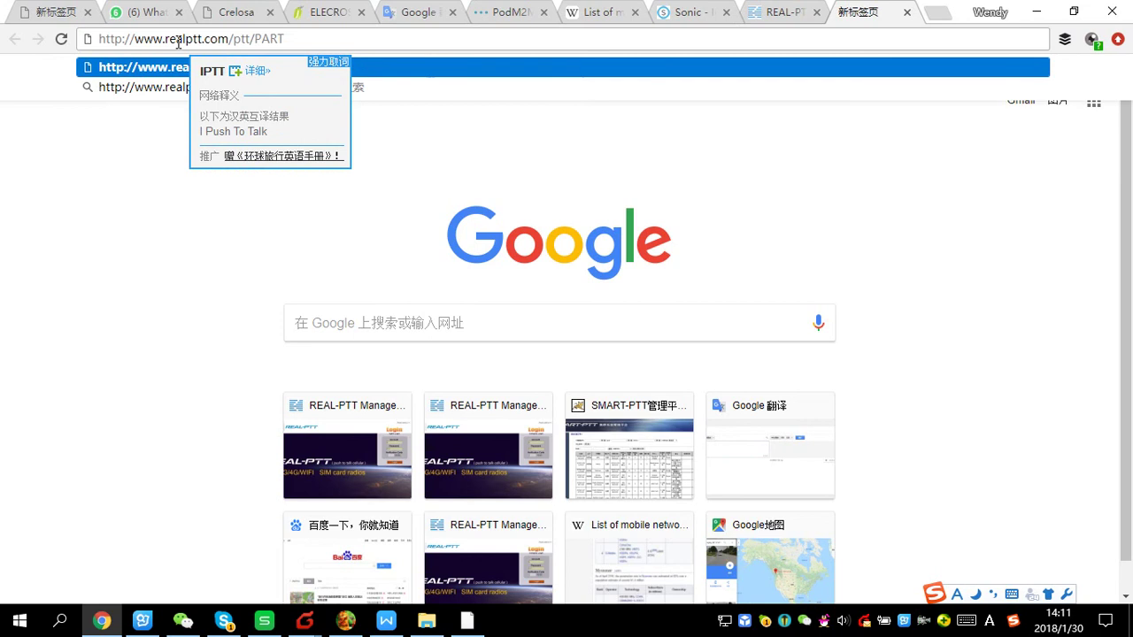
key(BackSpace)
key(BackSpace)
key(BackSpace)
key(BackSpace)
text(pae)
text(/)
key(Return)
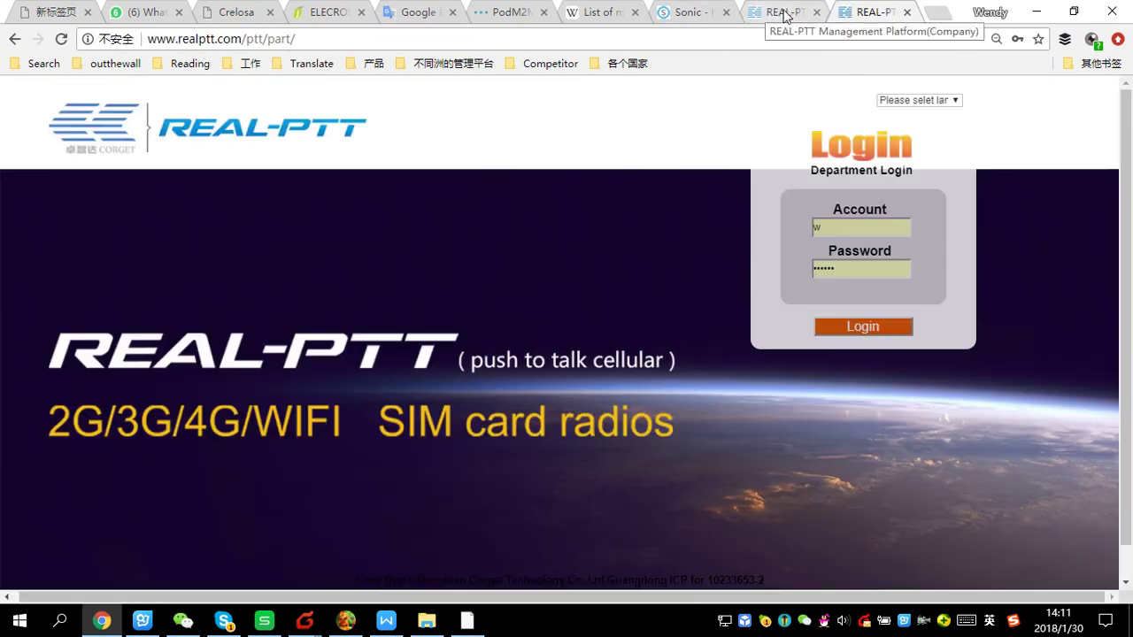
Log in with the department account and its password
click(850, 234)
key(BackSpace)
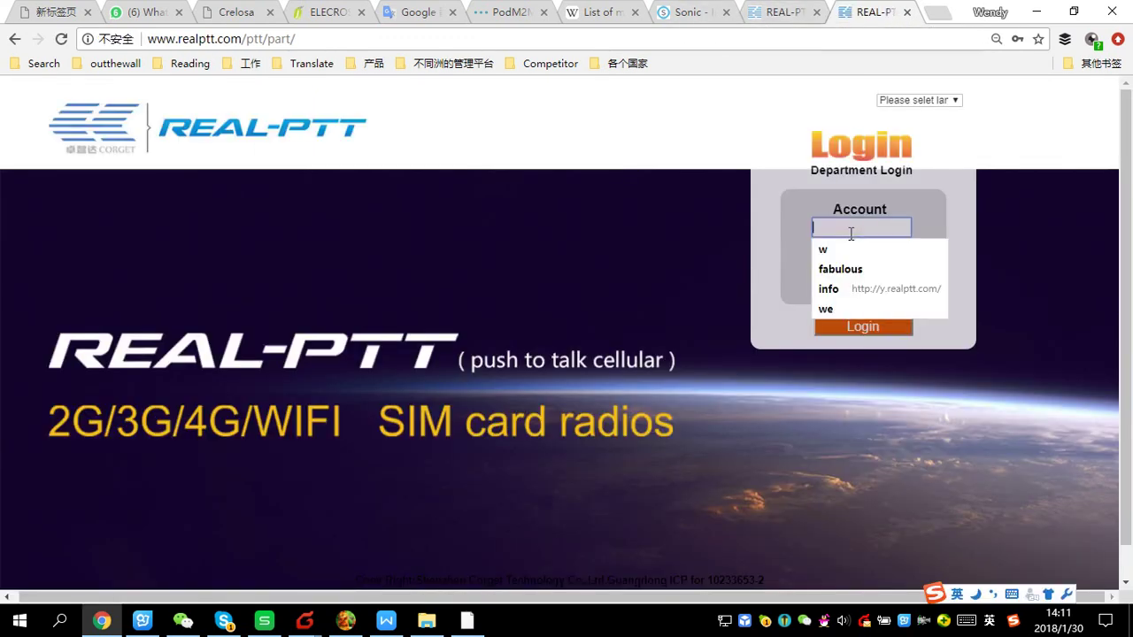
key(Down)
key(Down)
key(Down)
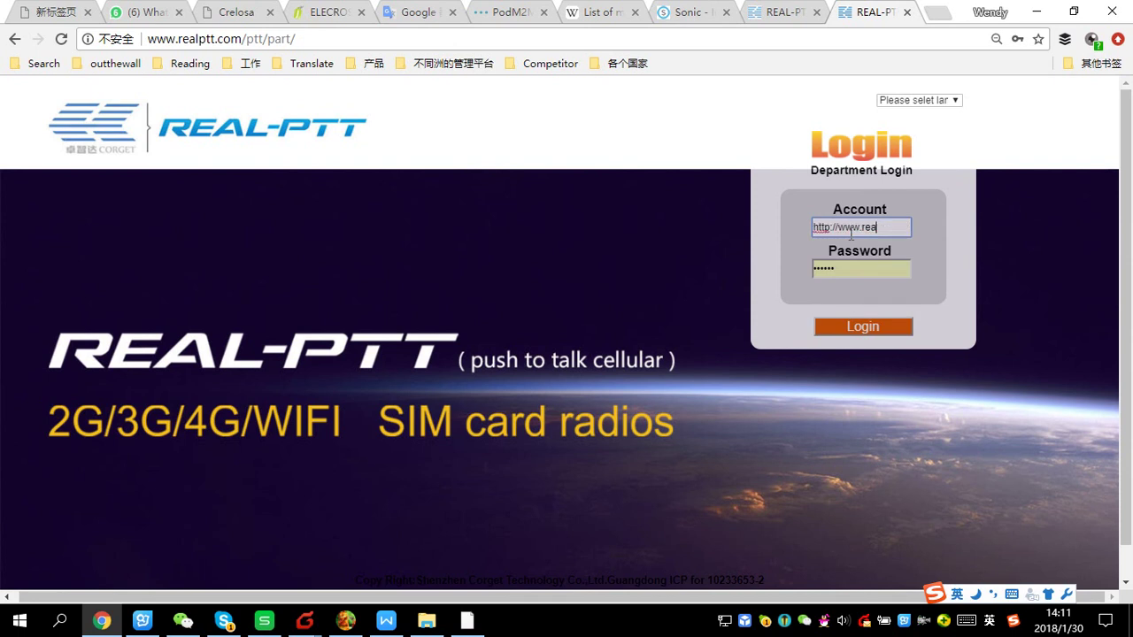
text(CompanyA)
click(861, 275)
key(BackSpace)
text(1234)
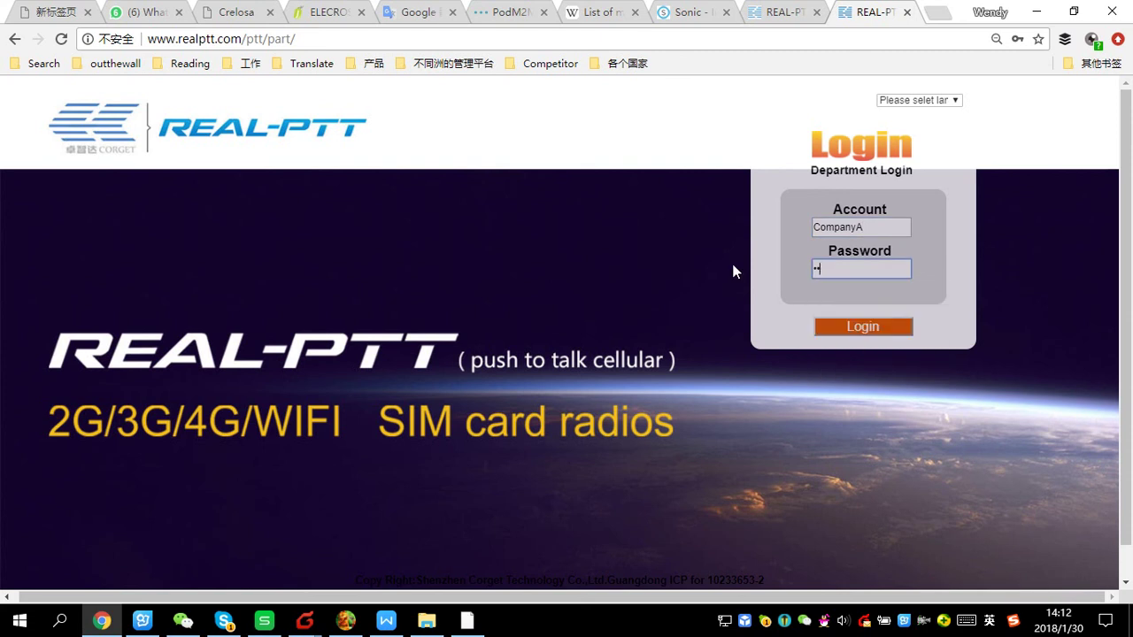
text(56)
click(861, 326)
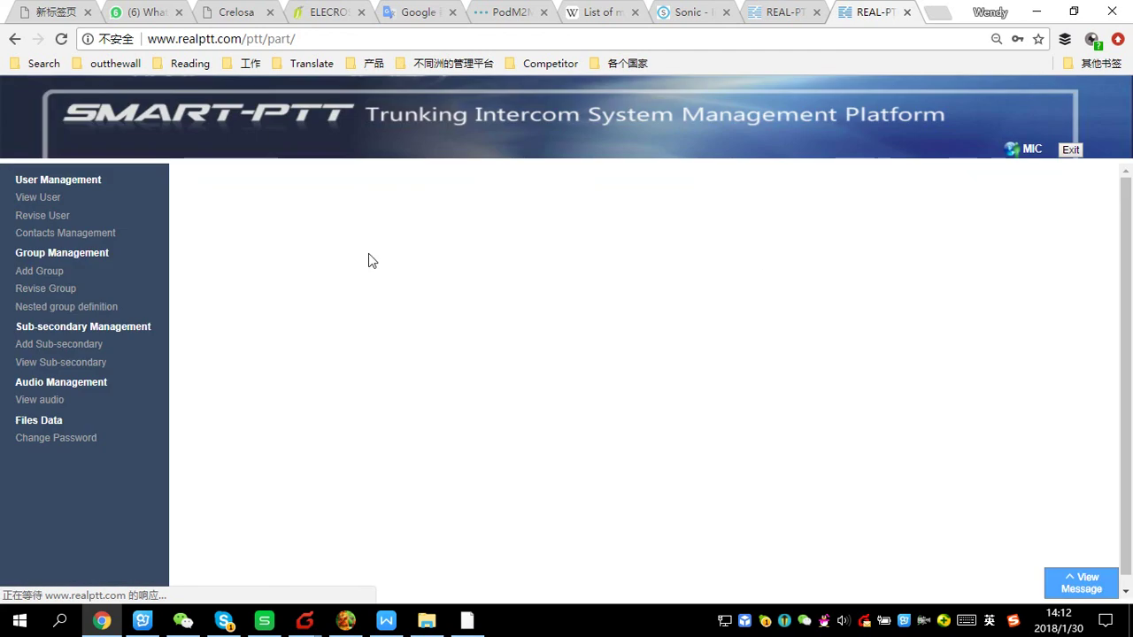
List all MIC department users and review bre1 and bre2 in Revise User
click(43, 198)
click(292, 254)
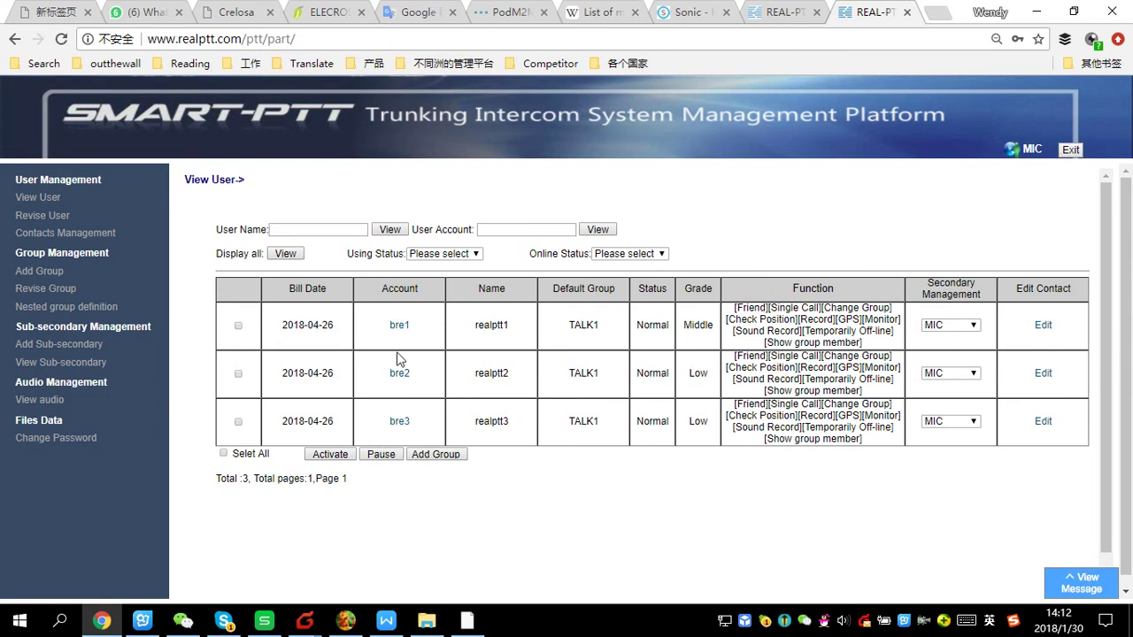
click(399, 325)
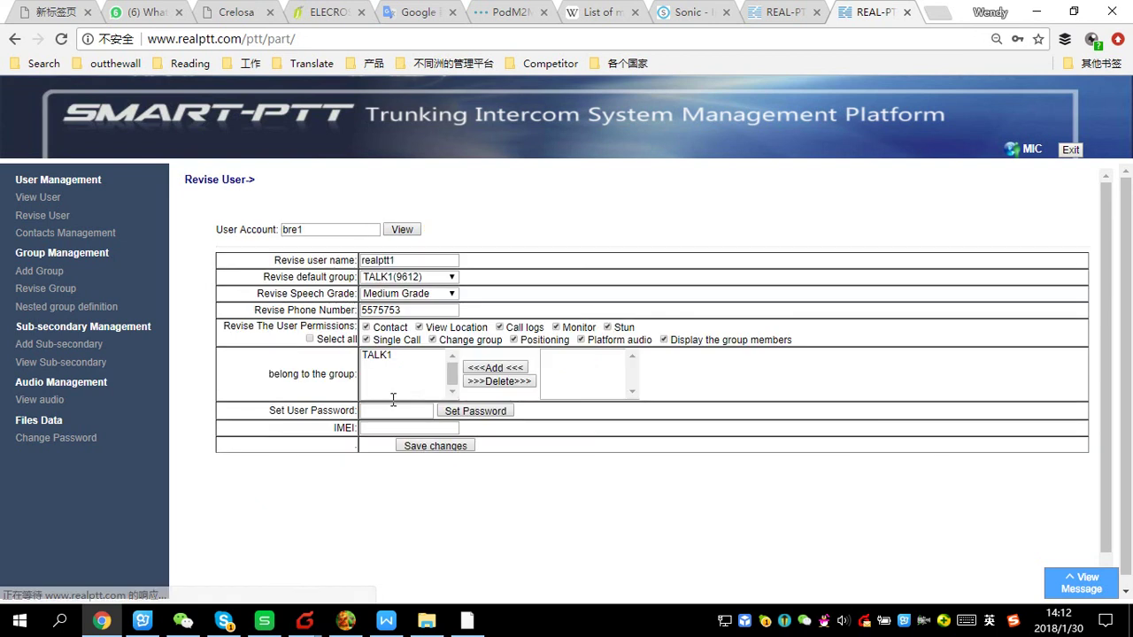
click(35, 197)
click(285, 254)
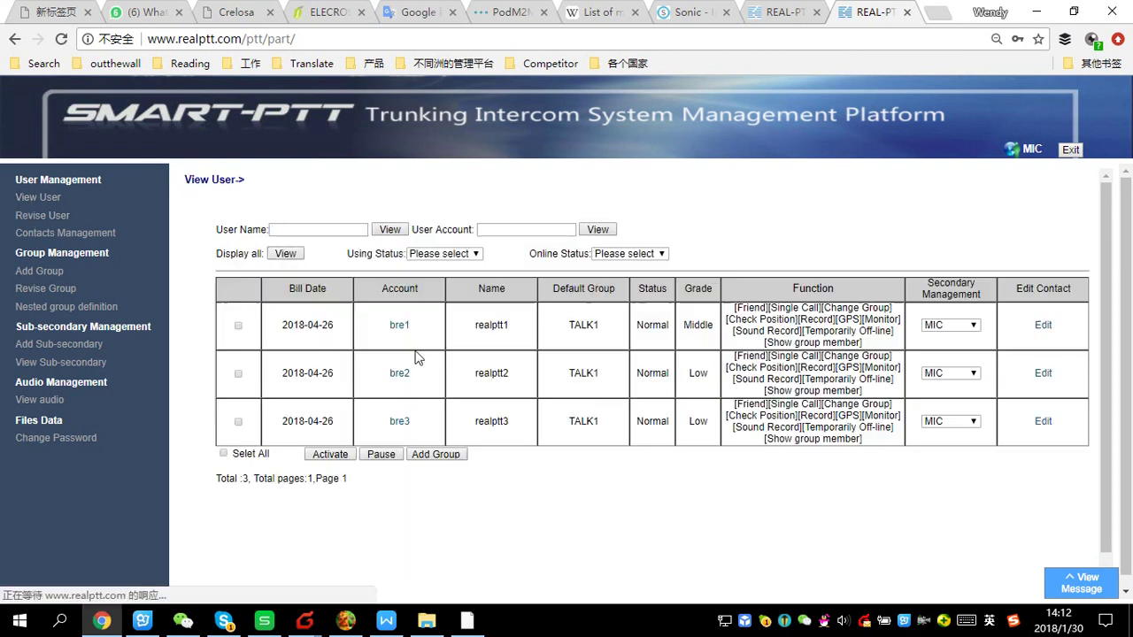
click(402, 374)
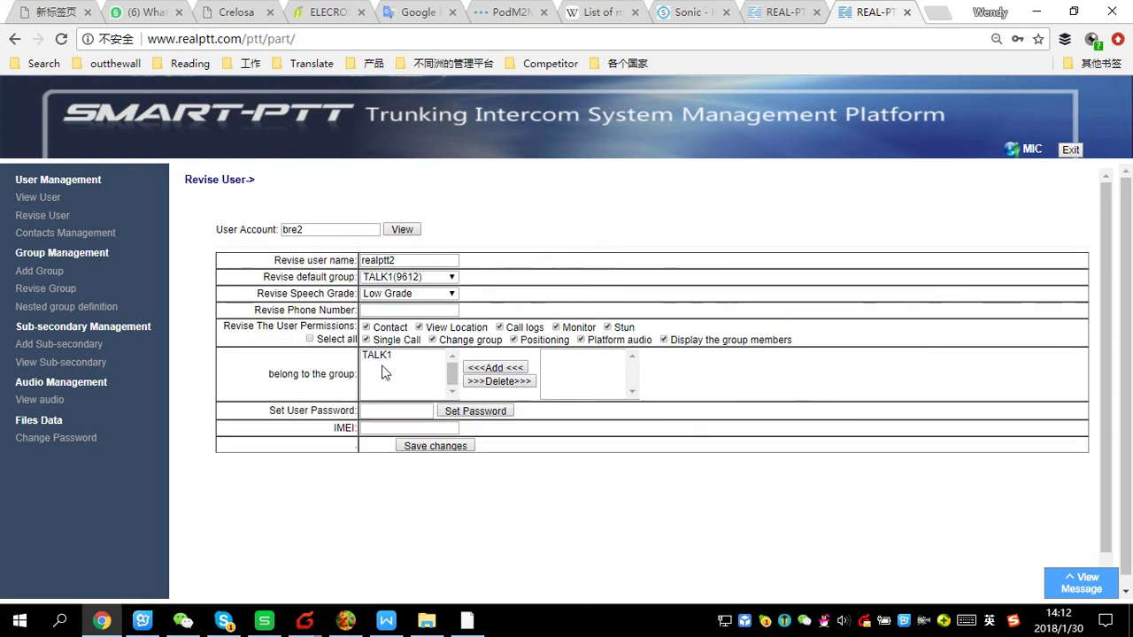
Review bre3, then log out to the department login page and begin entering another account
click(35, 198)
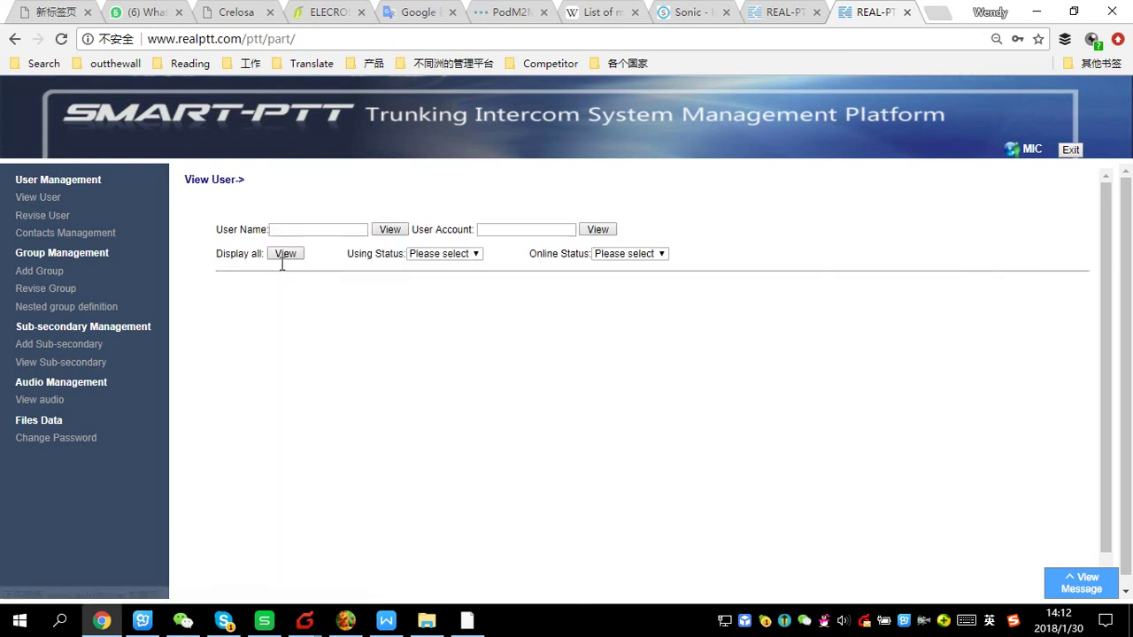
click(285, 254)
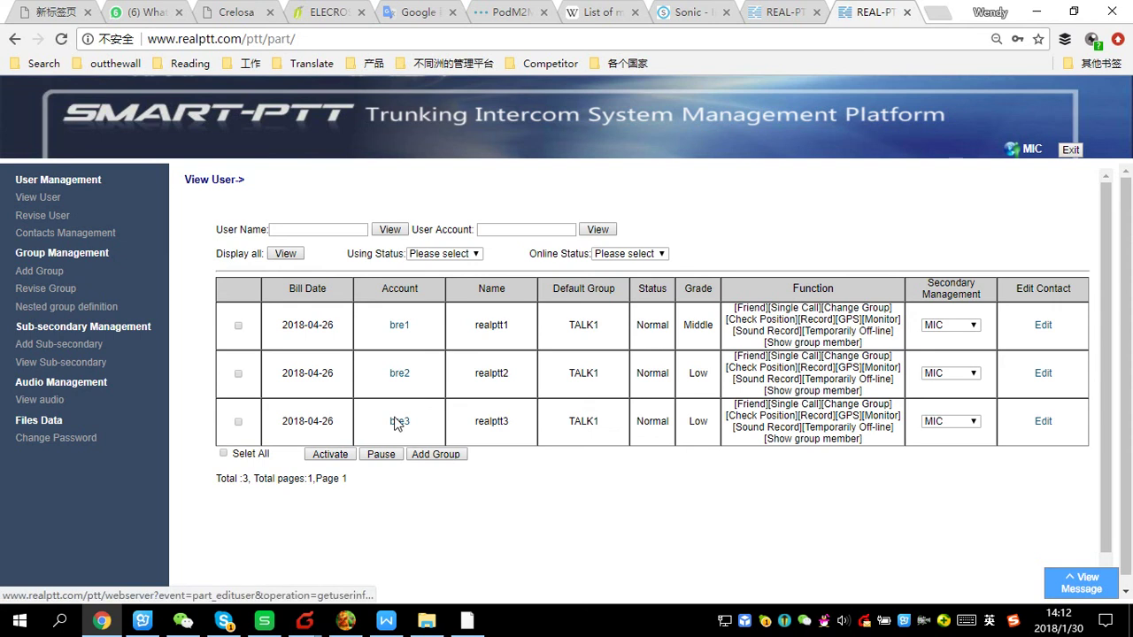
click(400, 418)
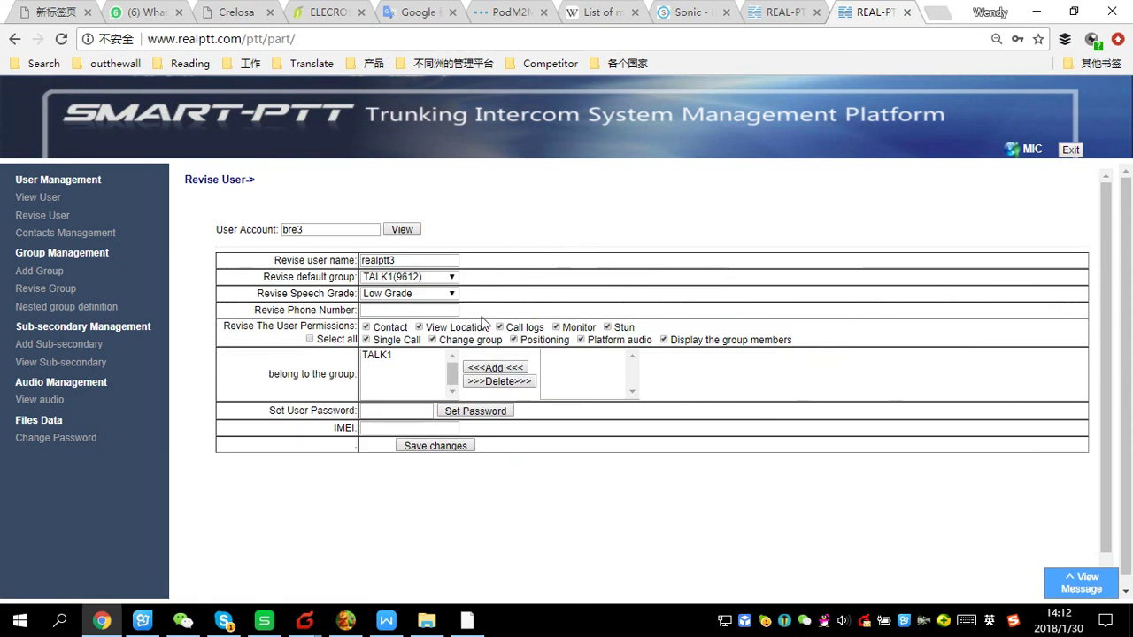
click(42, 215)
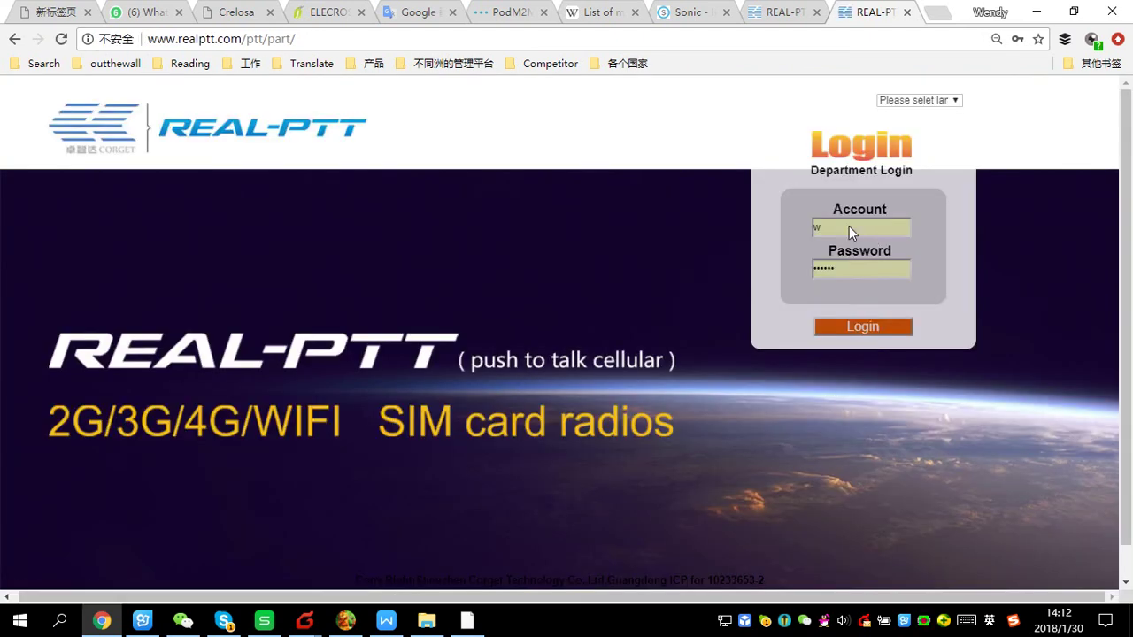
click(848, 227)
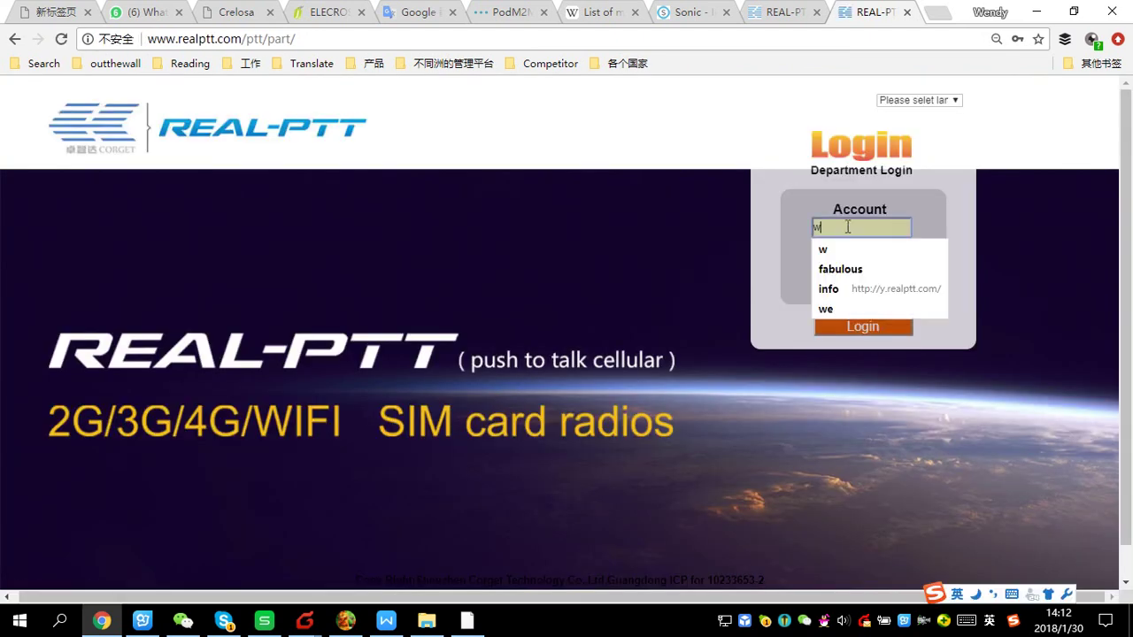
text(c)
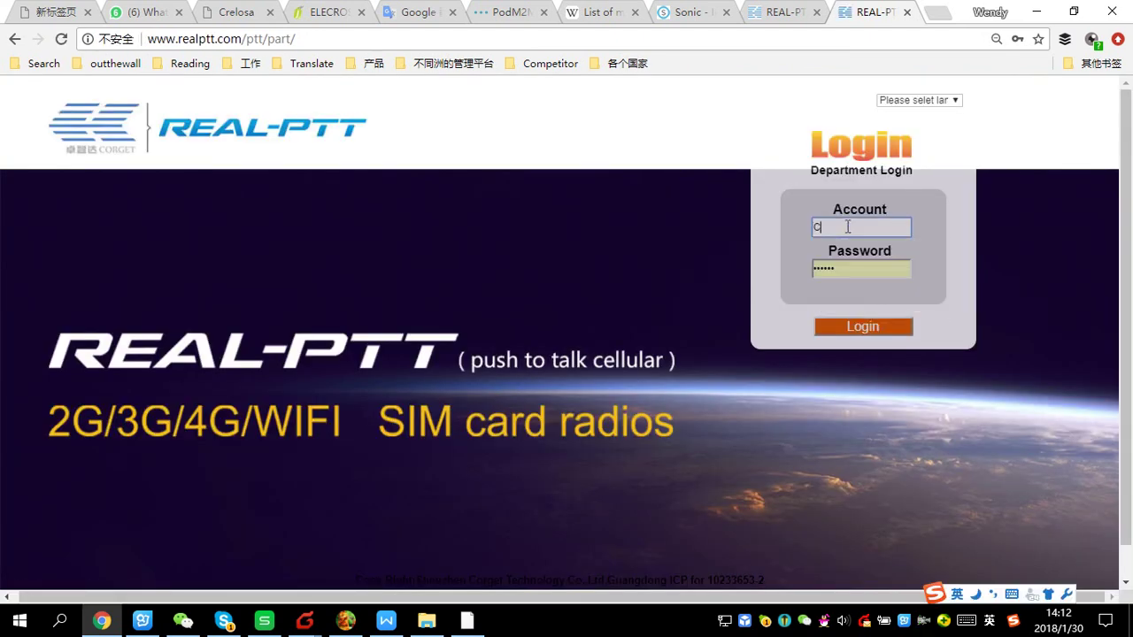